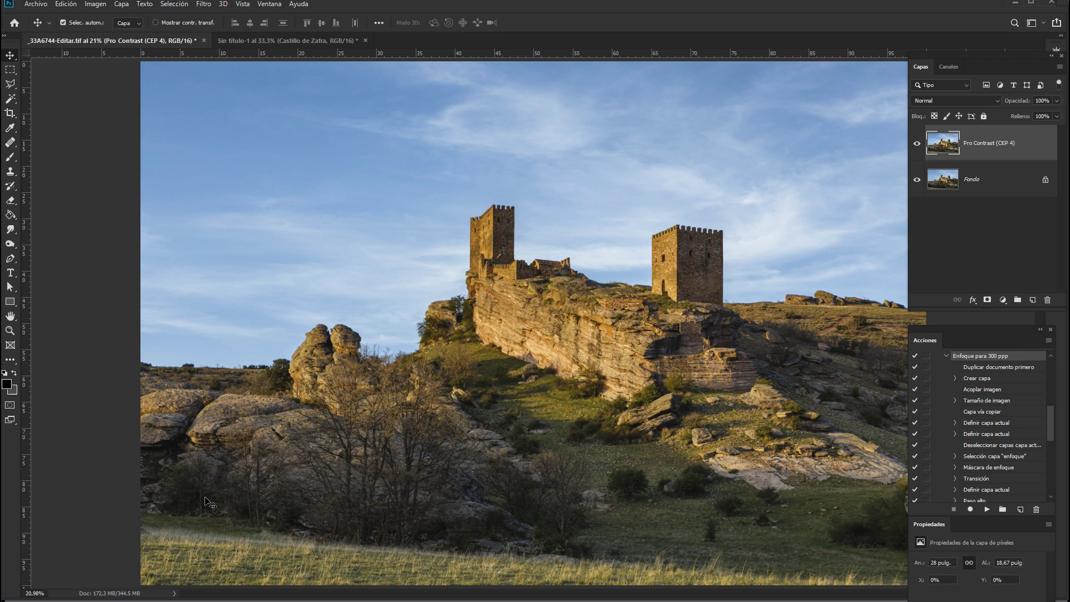
Step: Duplicate the castle photo as a new document and fit it to the window
left_click_drag(99, 145, 88, 105)
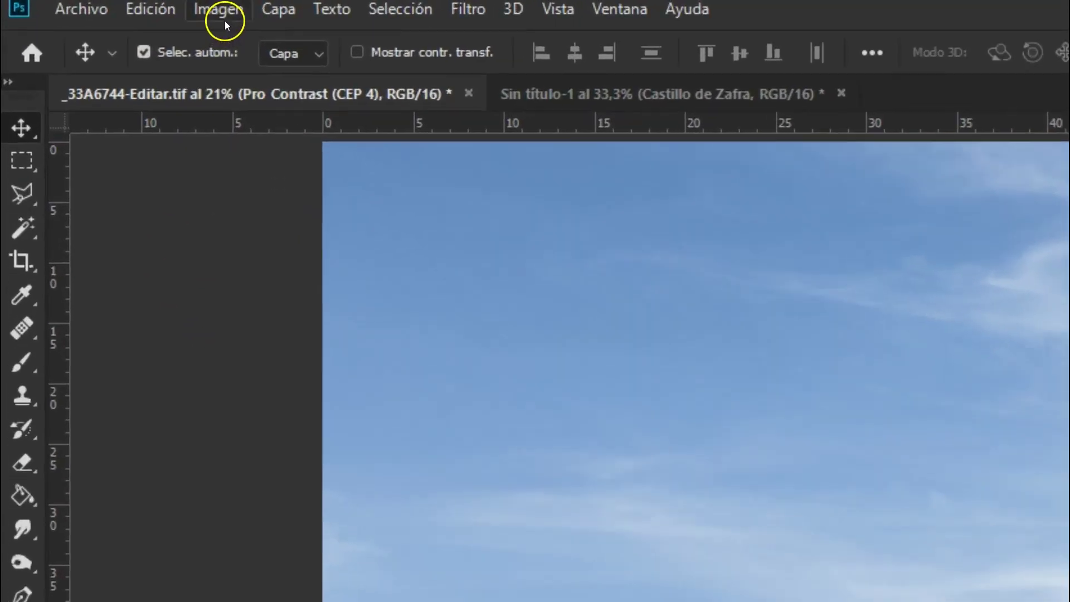
left_click(99, 5)
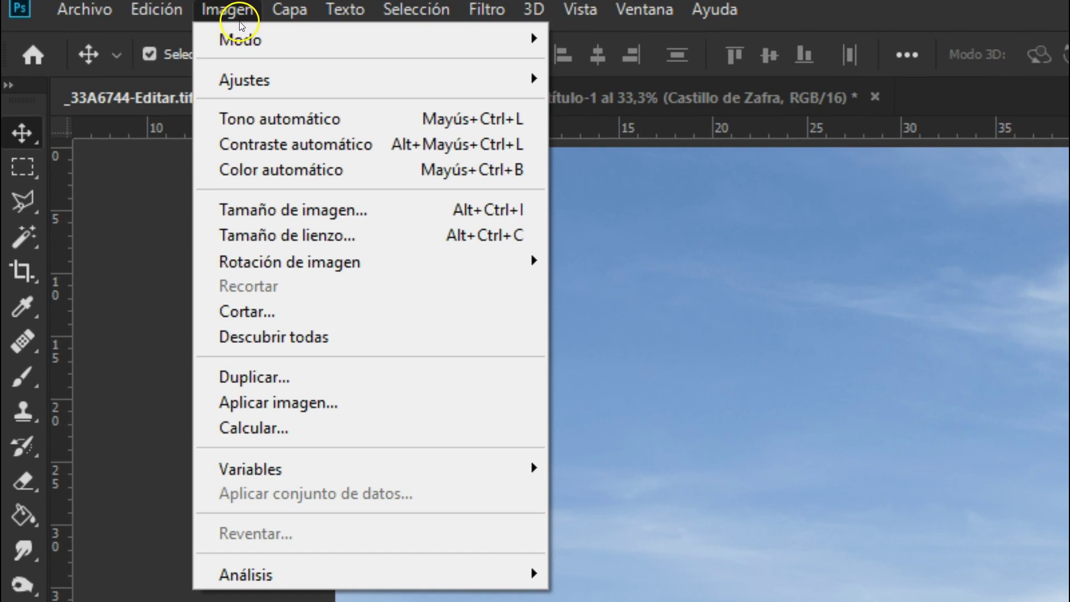
left_click(318, 377)
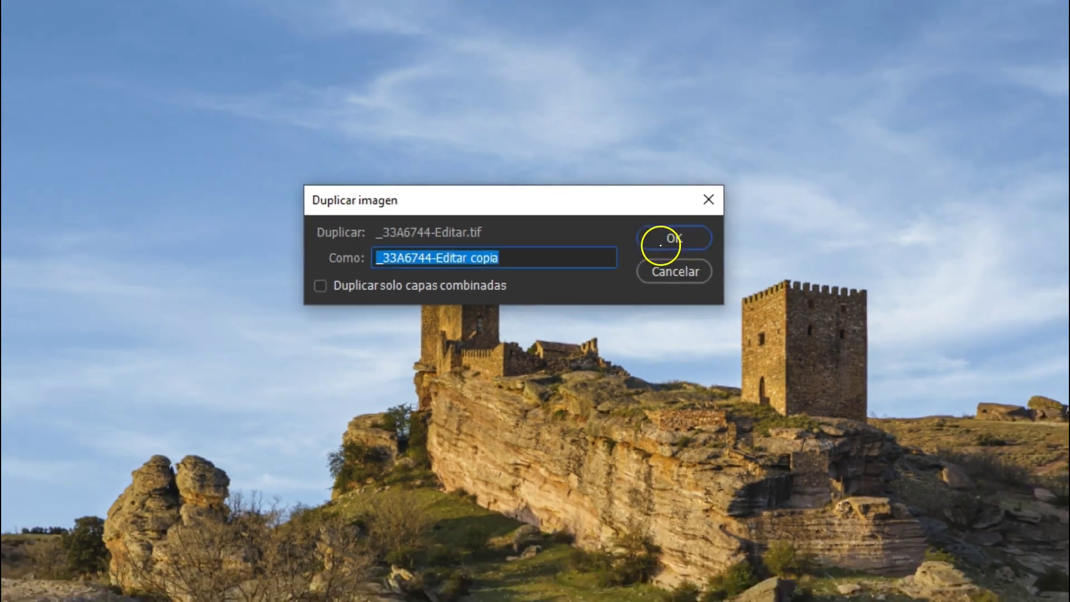
left_click(707, 279)
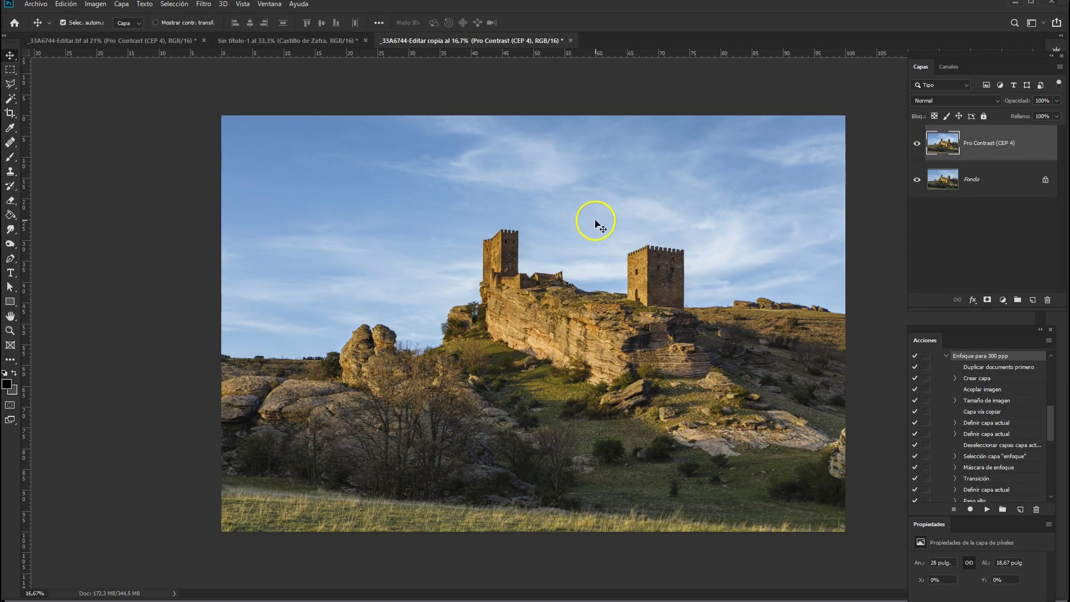
key("ctrl+0")
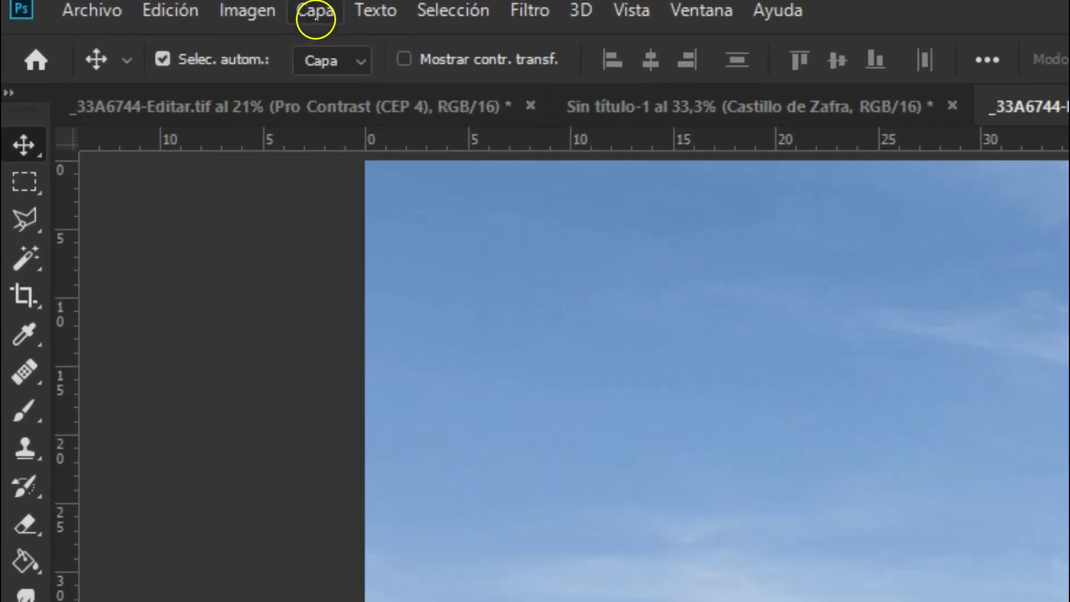
Step: Flatten the copy to a single Fondo layer and duplicate Fondo with Ctrl+J
left_click(308, 19)
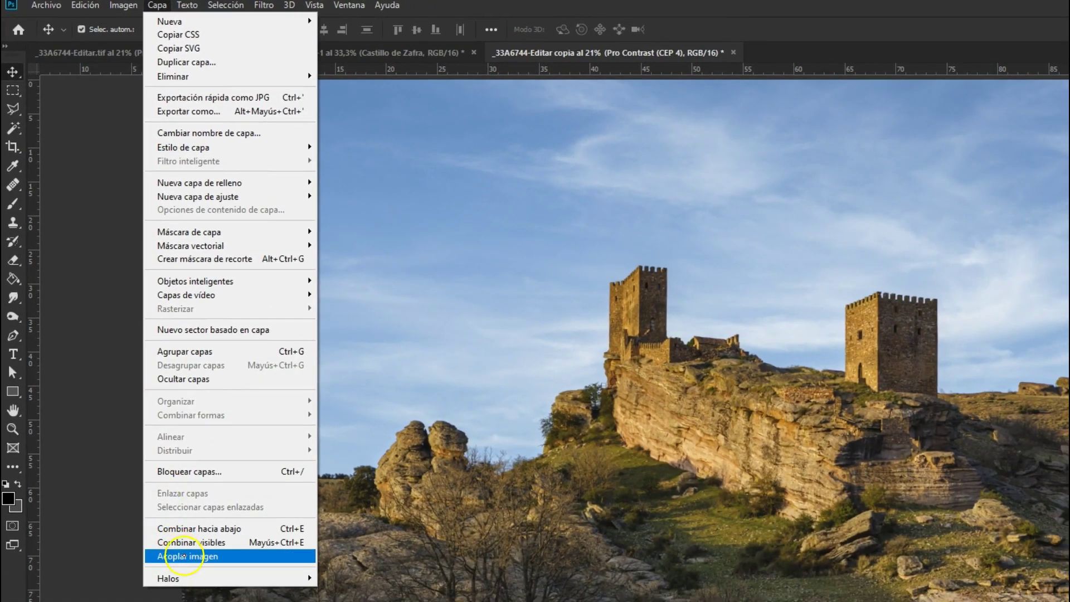
left_click(182, 555)
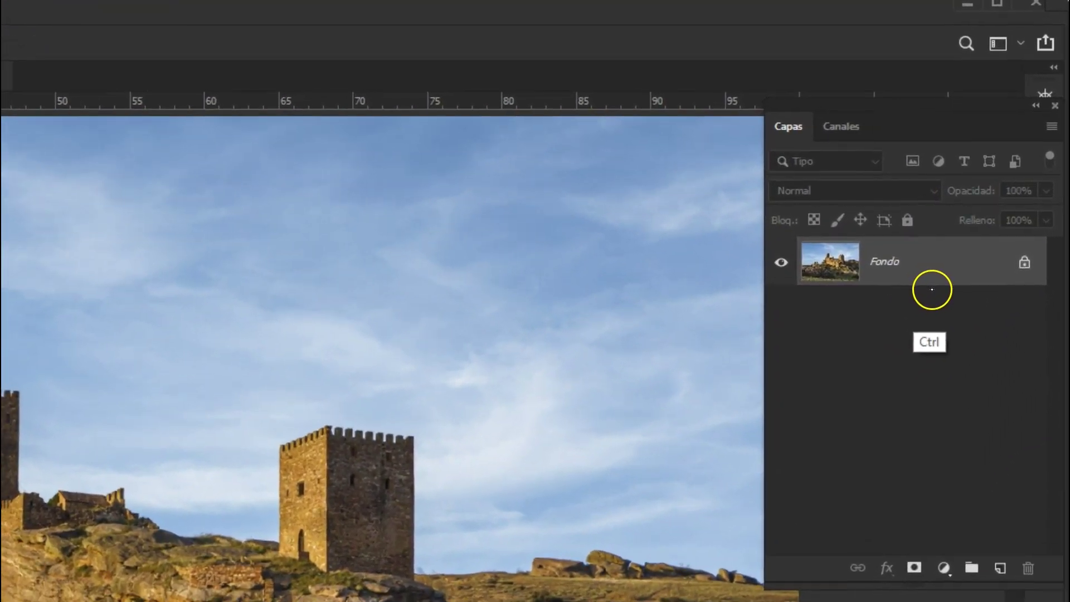
key("ctrl+j")
Step: Rename the copied layer to 'enfoque'
double_click(879, 272)
type("enf")
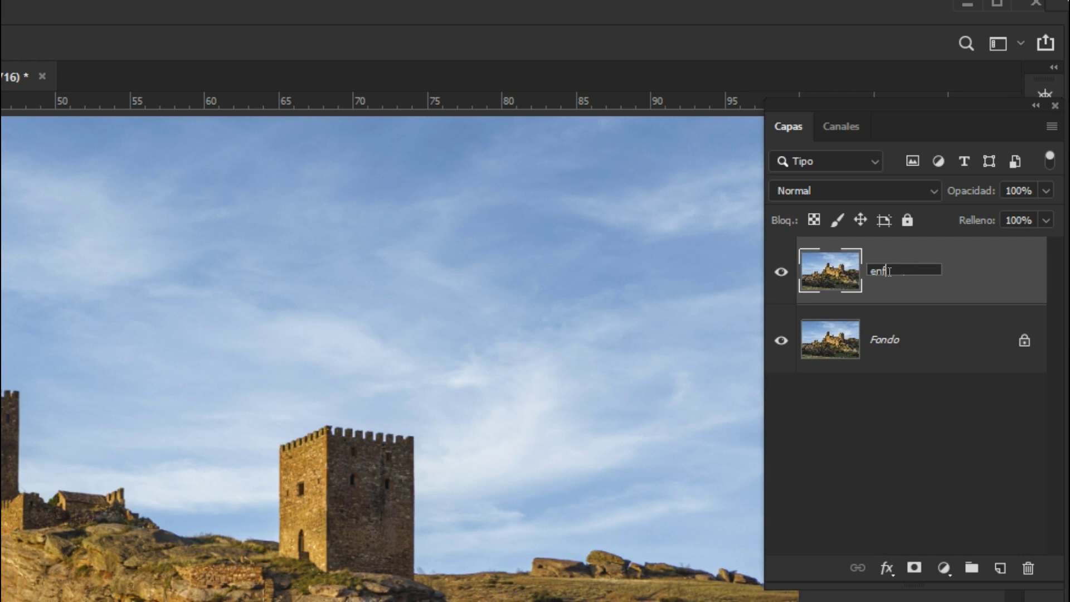
type("oque")
left_click(686, 572)
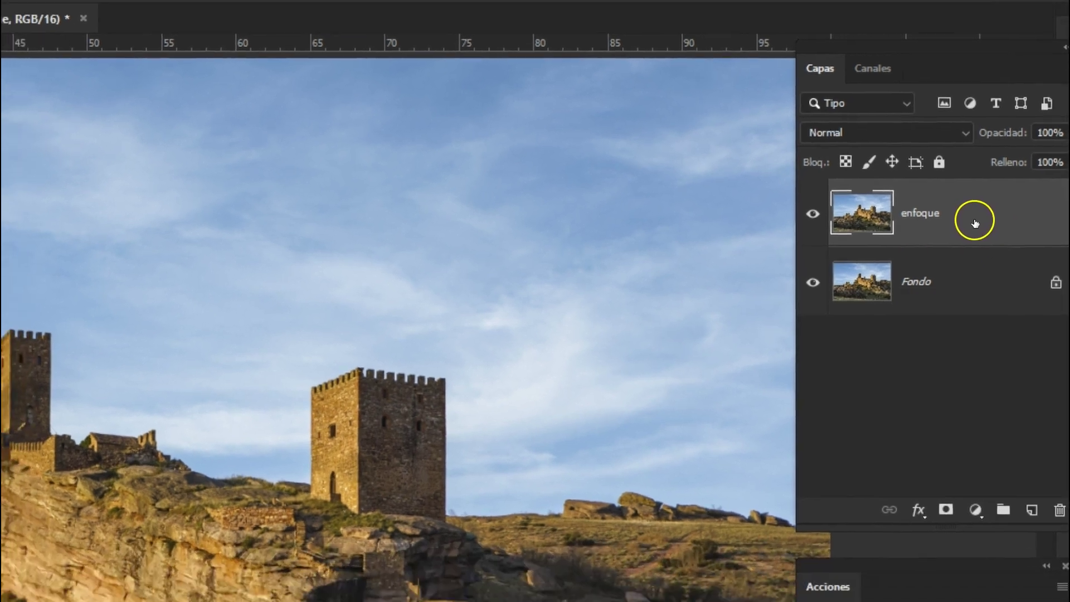
Step: Give enfoque 66% opacity and Blend If limits of 230/255 for itself and 10/20 underlying
double_click(975, 223)
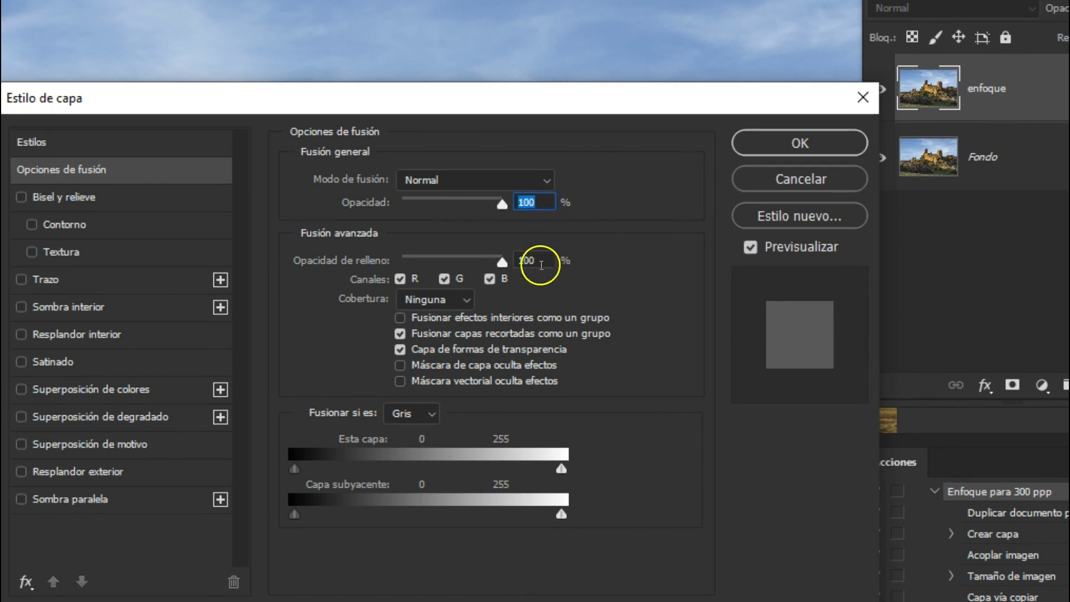
type("66")
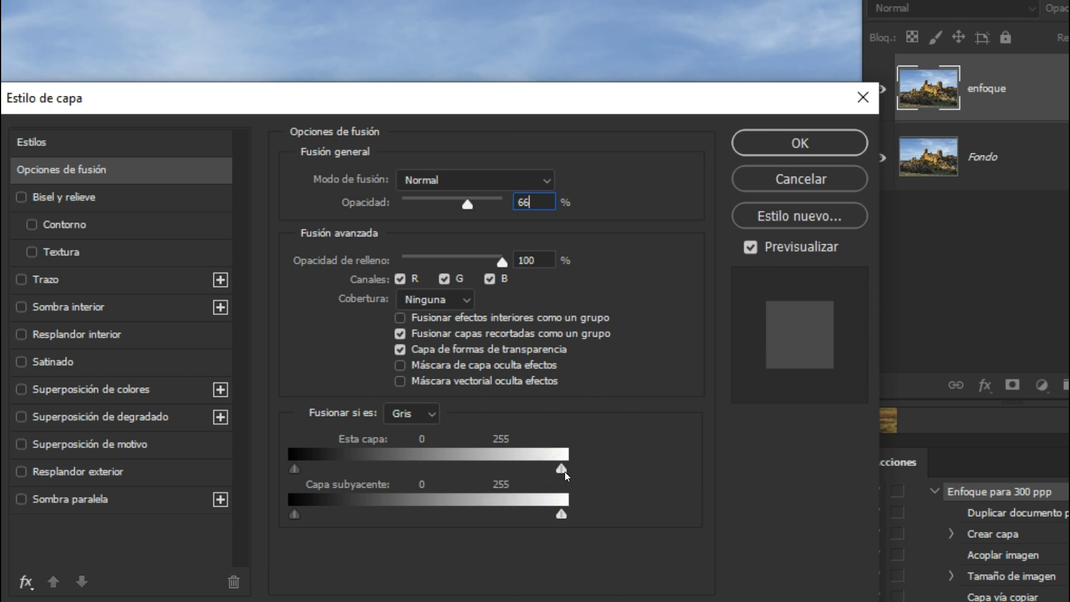
key("alt")
mouse_move(560, 470)
left_mouse_down()
mouse_move(525, 483)
mouse_move(531, 477)
left_mouse_up()
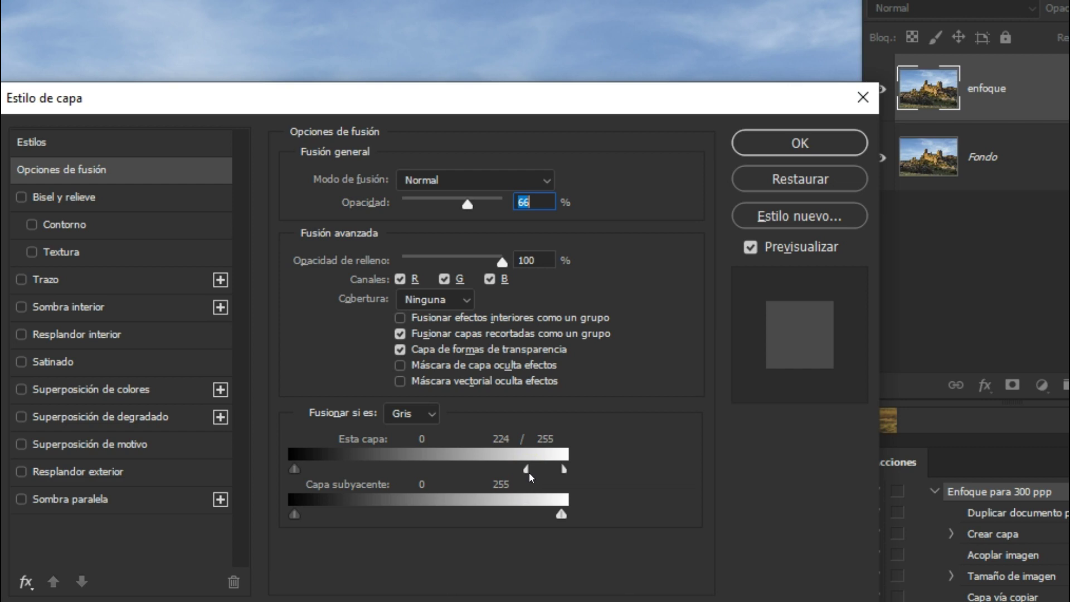
left_click_drag(530, 477, 534, 477)
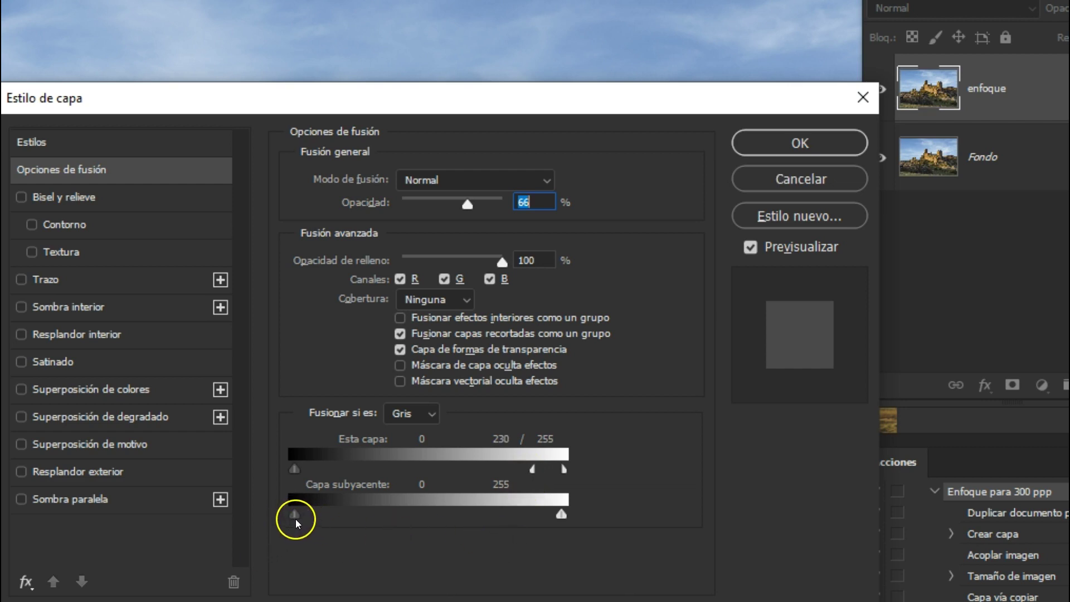
left_click_drag(291, 518, 306, 518)
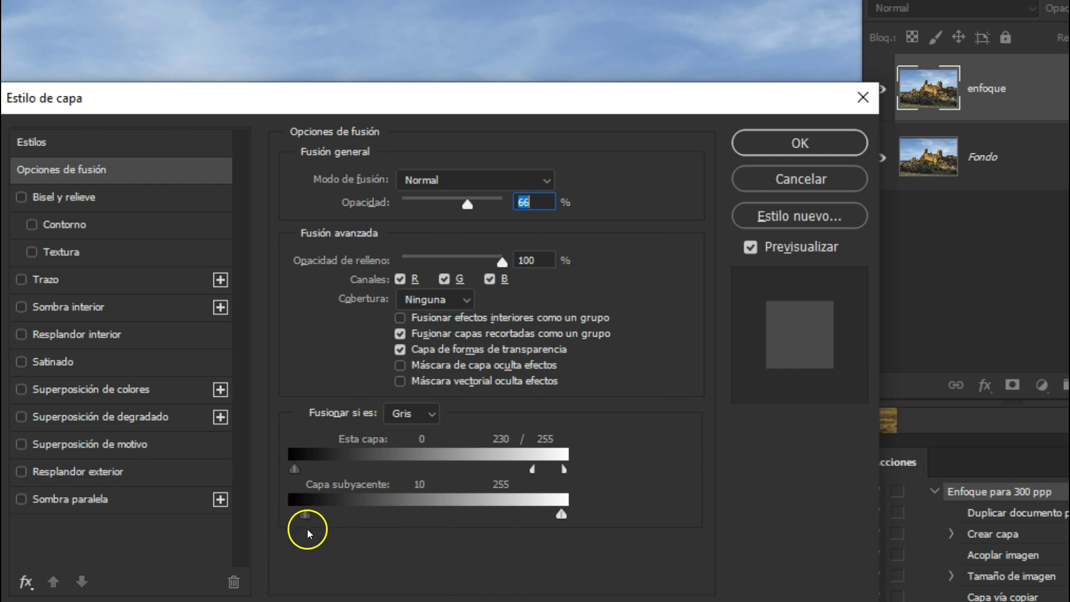
key("alt")
left_click_drag(309, 526, 315, 522)
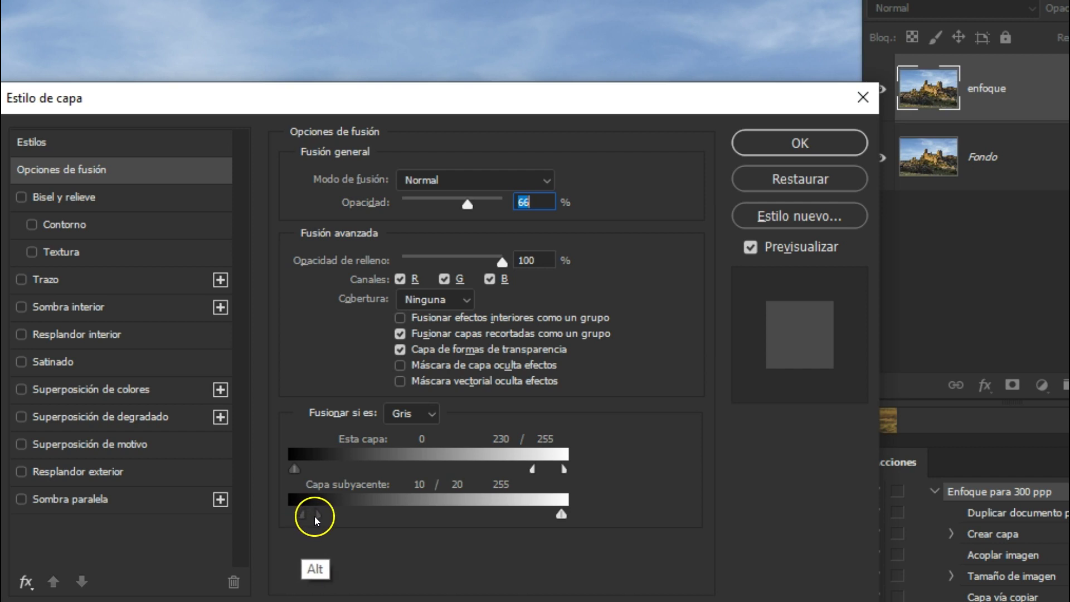
left_click(814, 153)
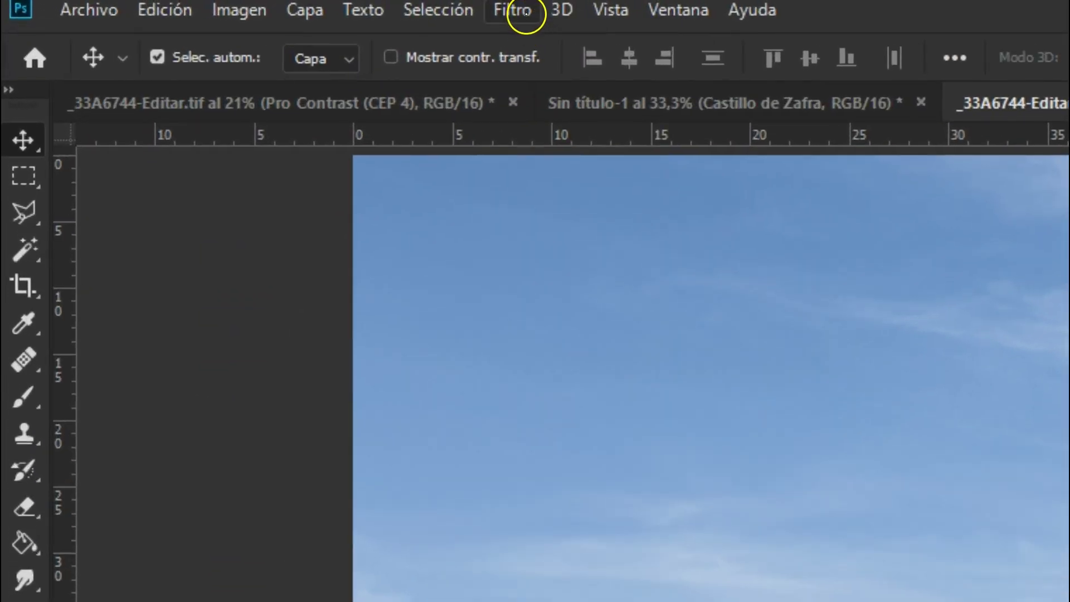
Step: Apply Unsharp Mask to enfoque at 320% amount, 0,6 px radius and threshold 4
left_click(526, 12)
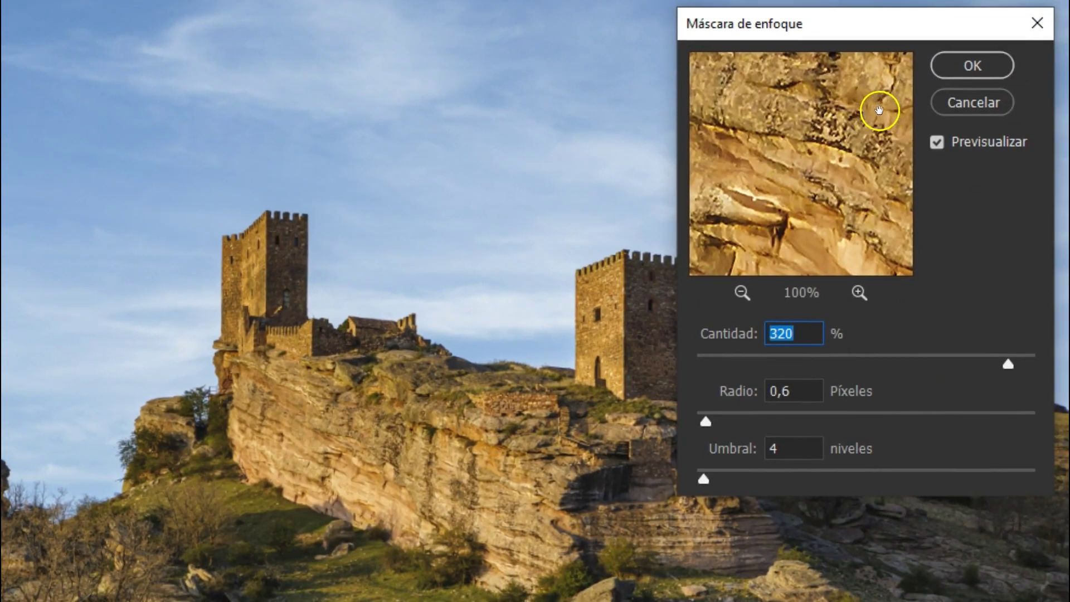
left_click(823, 161)
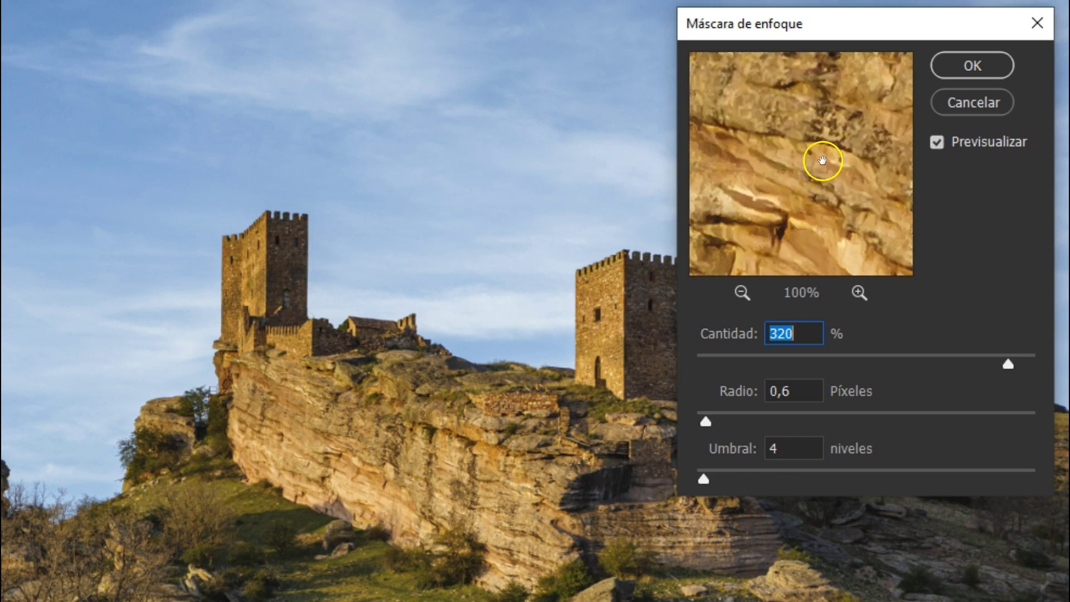
left_click_drag(822, 161, 693, 240)
left_click_drag(853, 172, 825, 164)
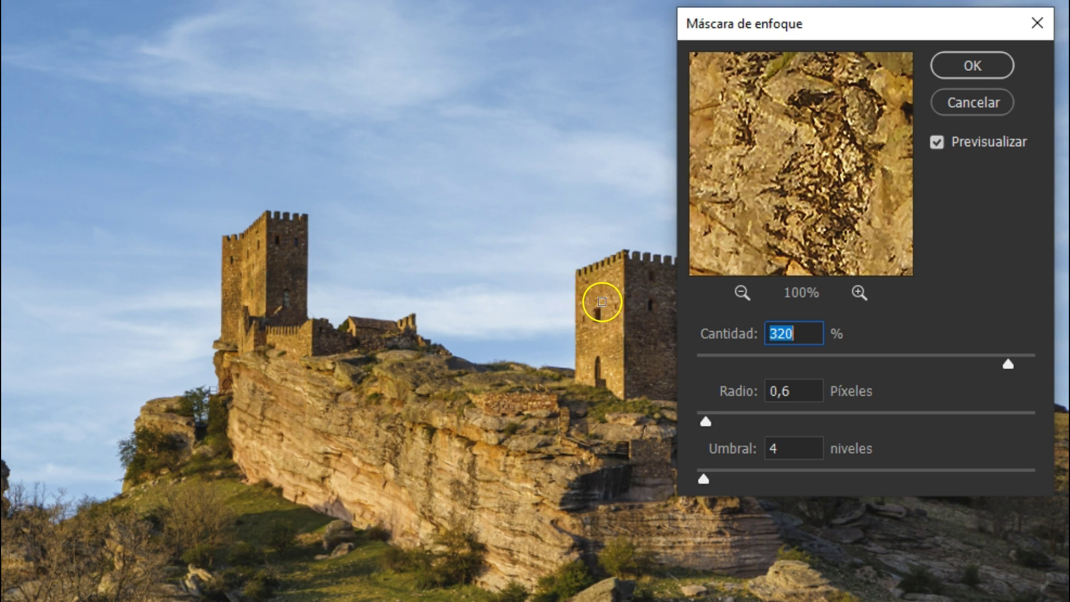
left_click(604, 300)
left_click_drag(824, 200, 841, 200)
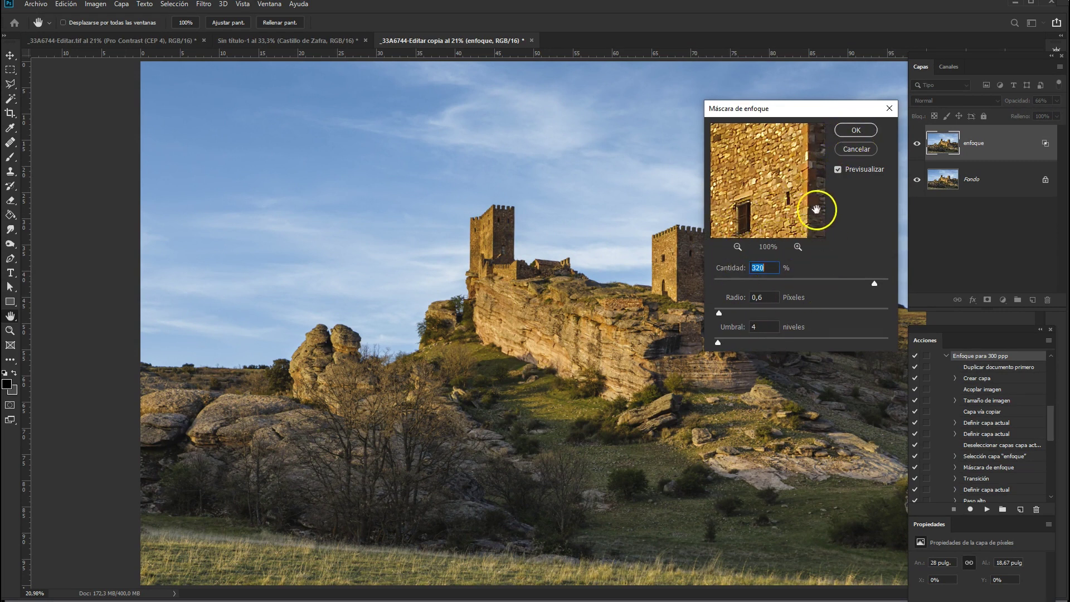
left_click(858, 130)
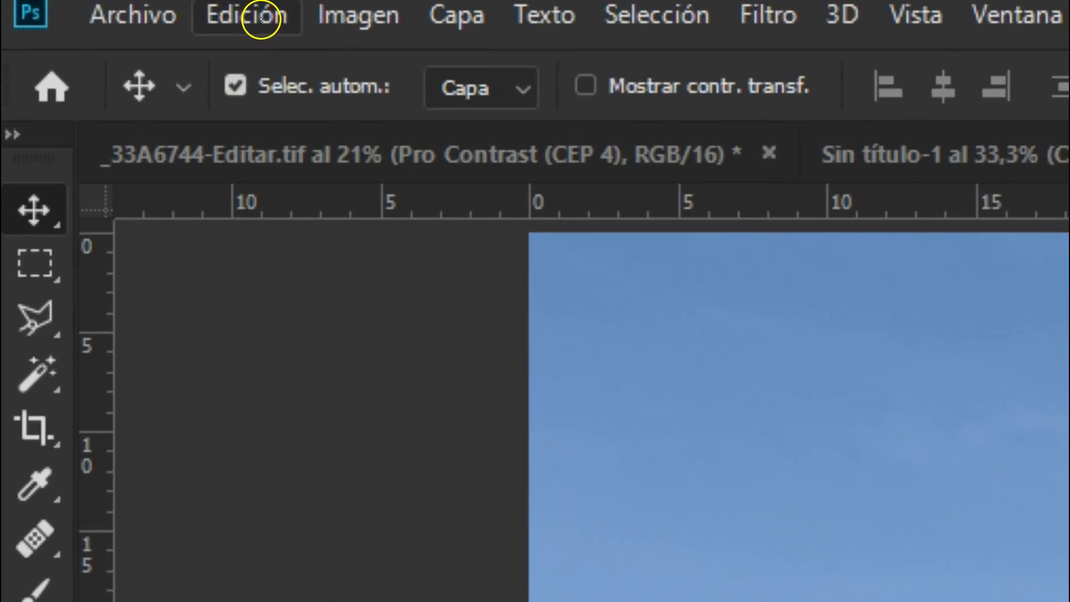
Step: Fade the Unsharp Mask to 70% opacity in Luminosidad mode
left_click(260, 18)
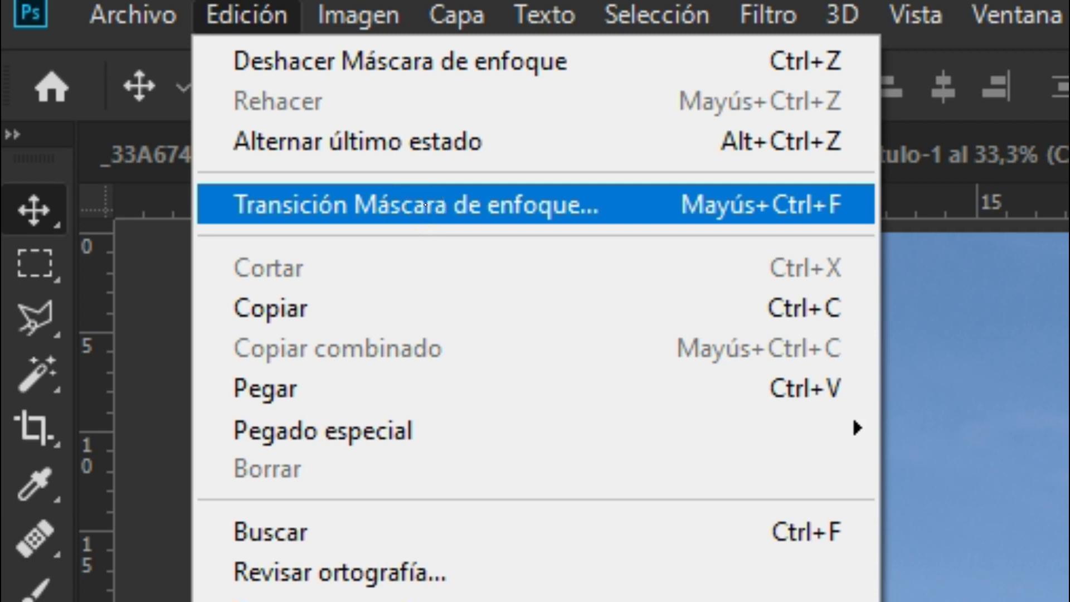
left_click(425, 205)
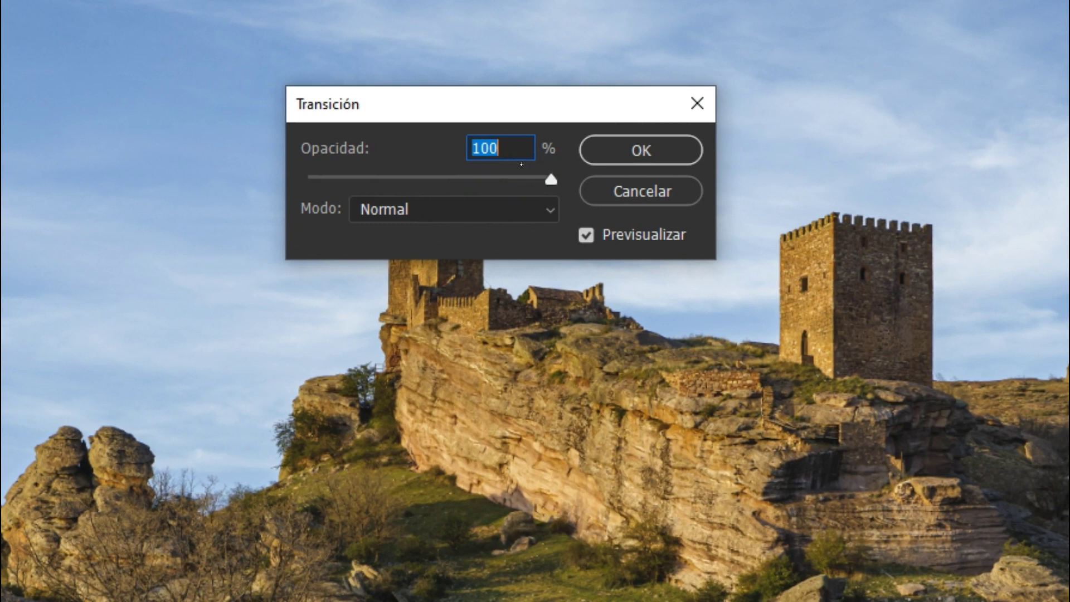
type("70")
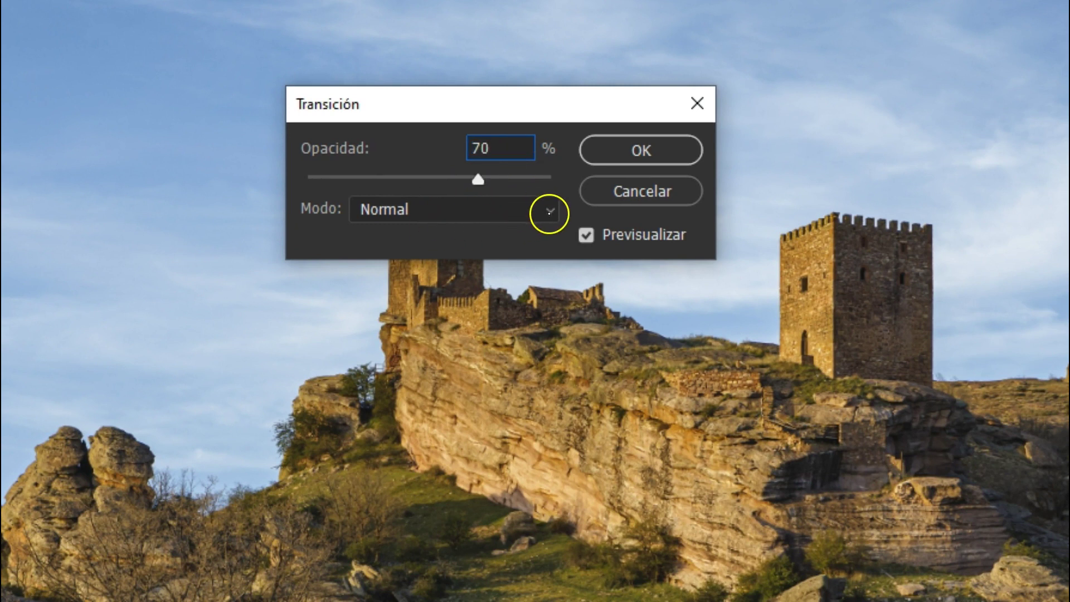
left_click(552, 212)
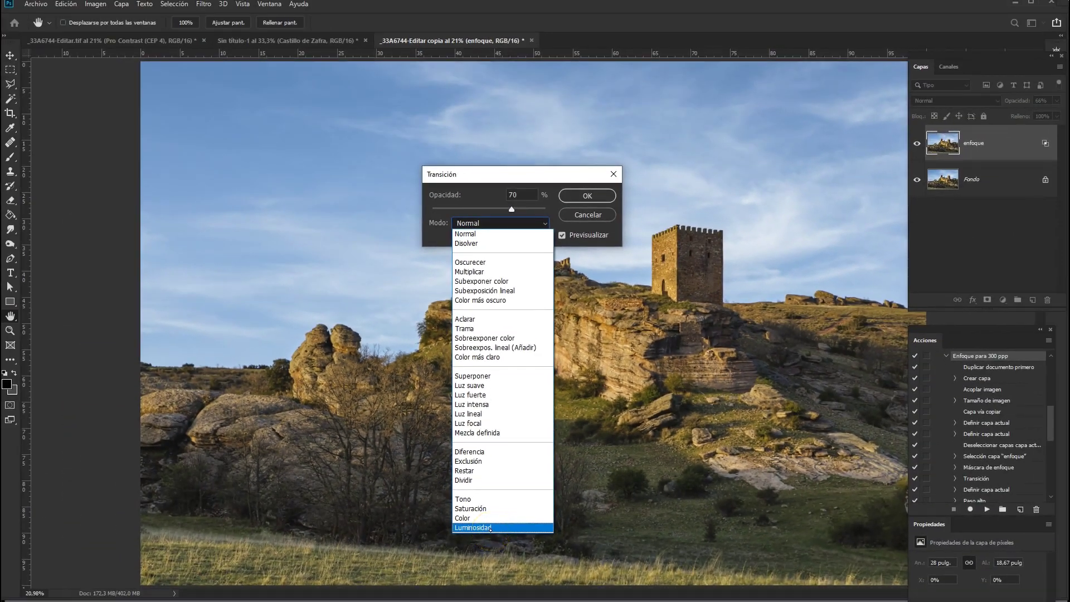
left_click(489, 528)
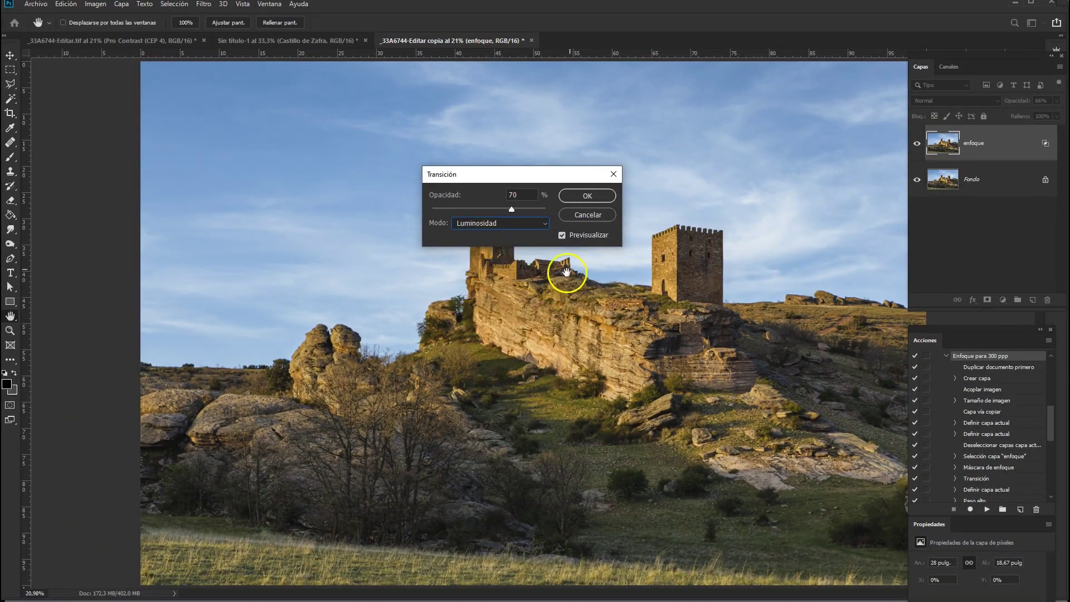
left_click(598, 196)
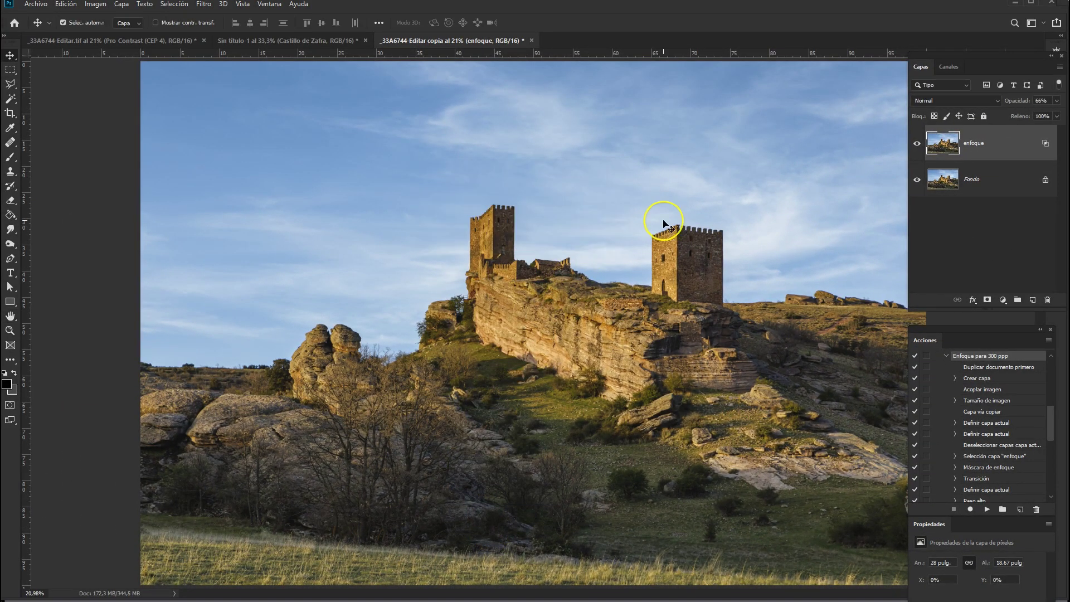
right_click(665, 222)
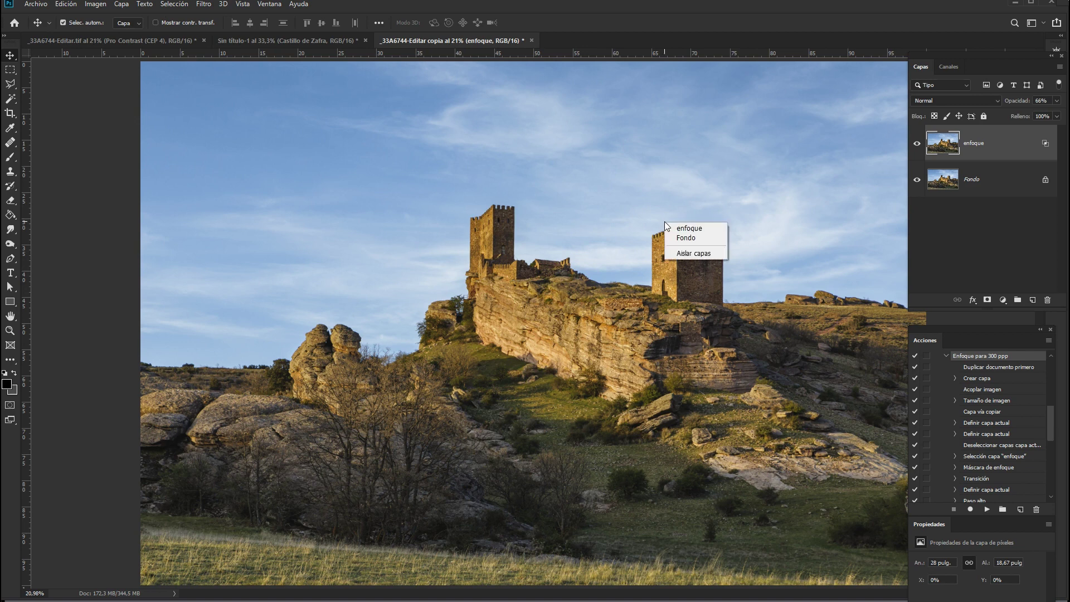
Step: At 100% zoom, toggle enfoque's visibility to compare the sharpening on the right tower
key("ctrl+1")
mouse_move(681, 454)
left_mouse_down()
mouse_move(633, 282)
mouse_move(326, 308)
left_mouse_up()
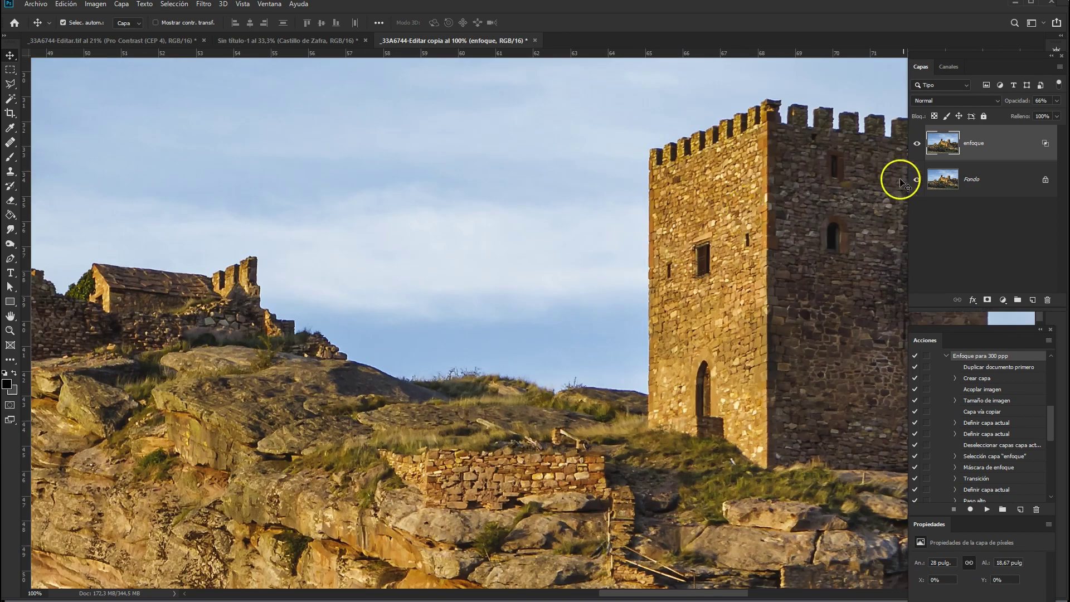
left_click(917, 144)
left_click(920, 144)
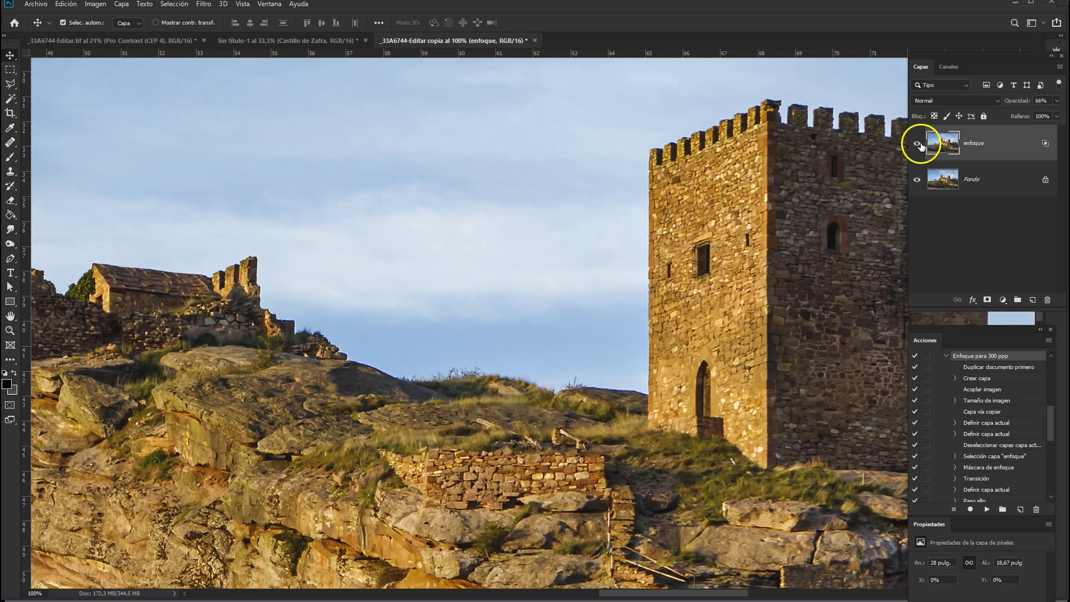
left_click(919, 146)
left_click(918, 145)
key("ctrl+0")
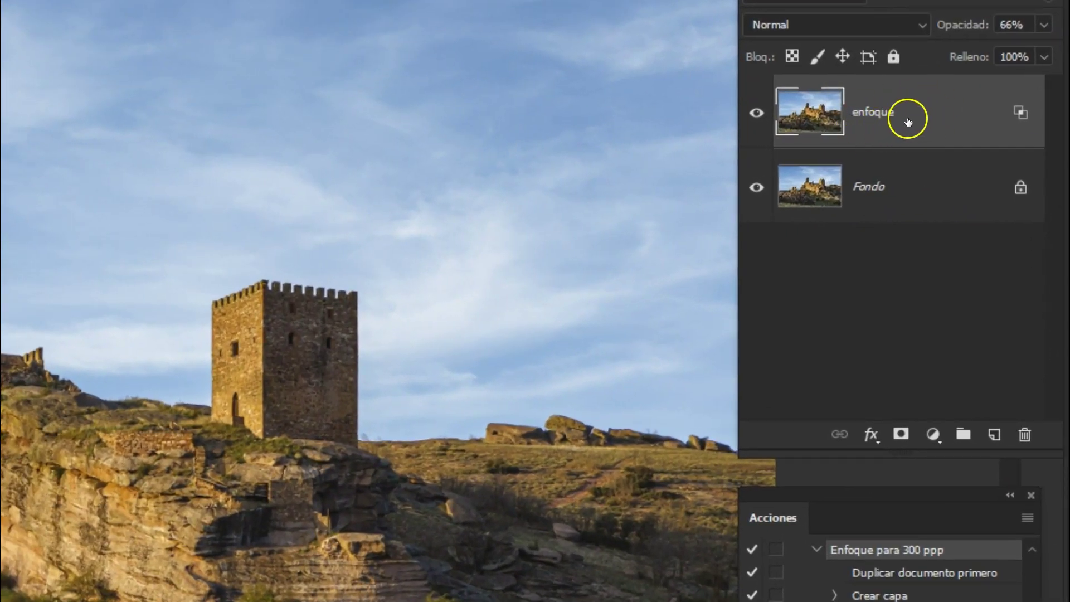
left_click(912, 25)
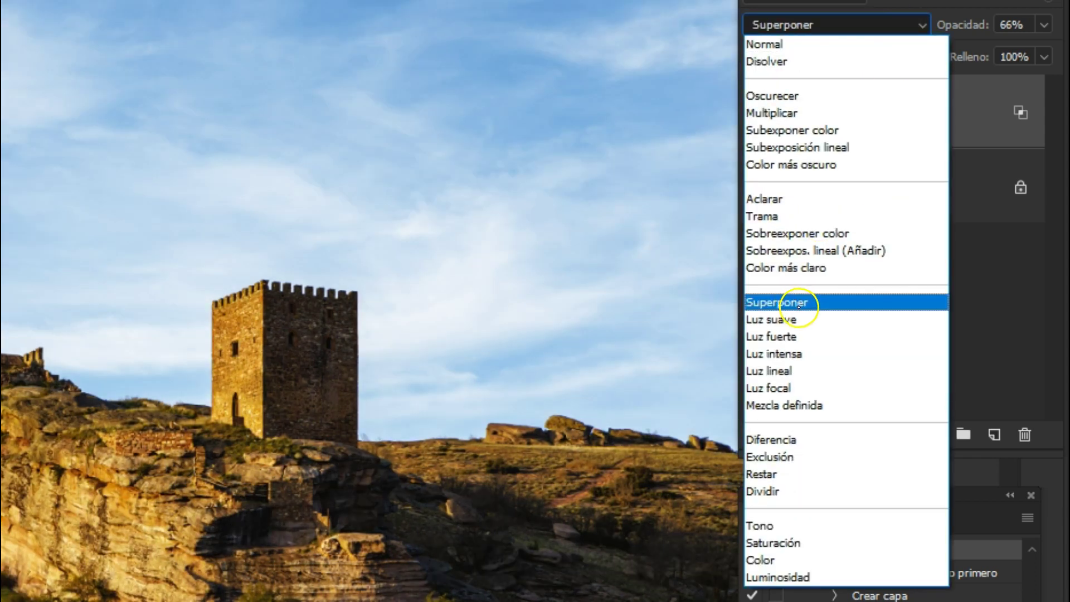
Step: Blend enfoque as Superponer and apply Paso alto at 2,0 pixels, then view at 100%
left_click(801, 303)
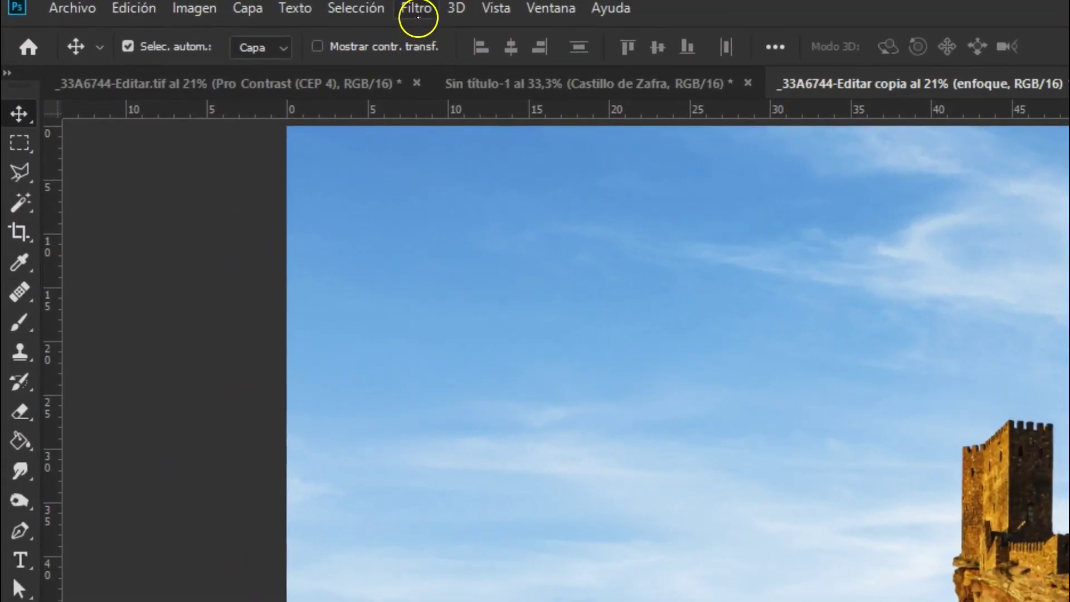
left_click(204, 4)
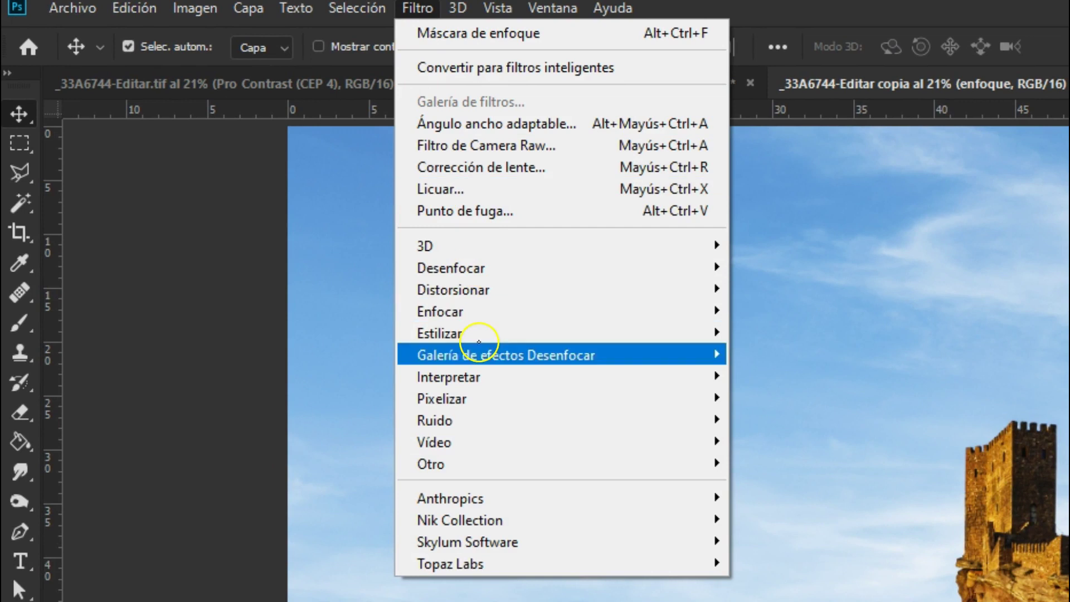
mouse_move(502, 463)
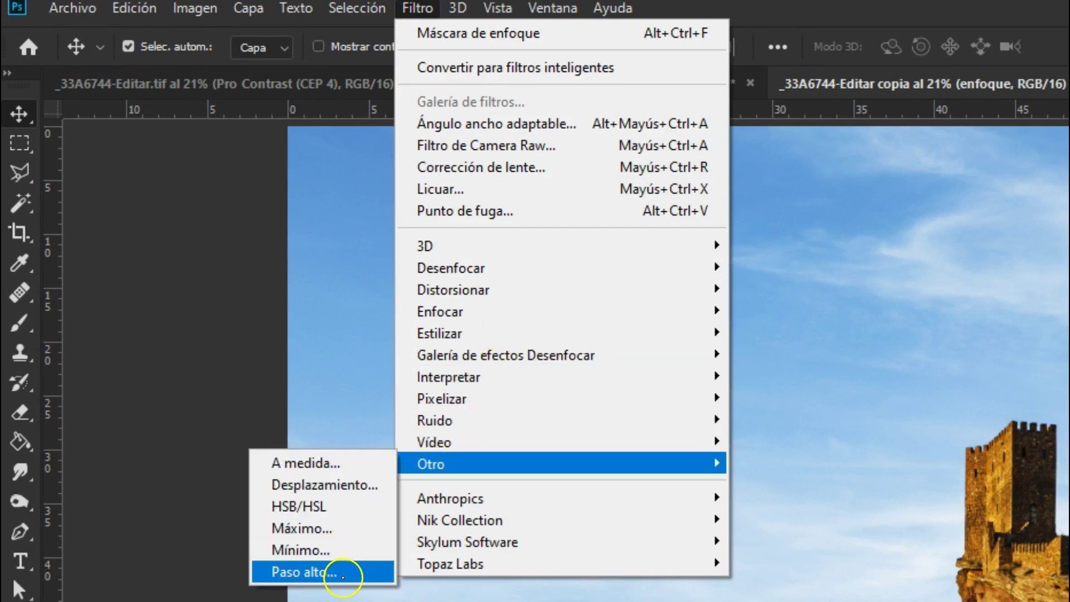
left_click(345, 572)
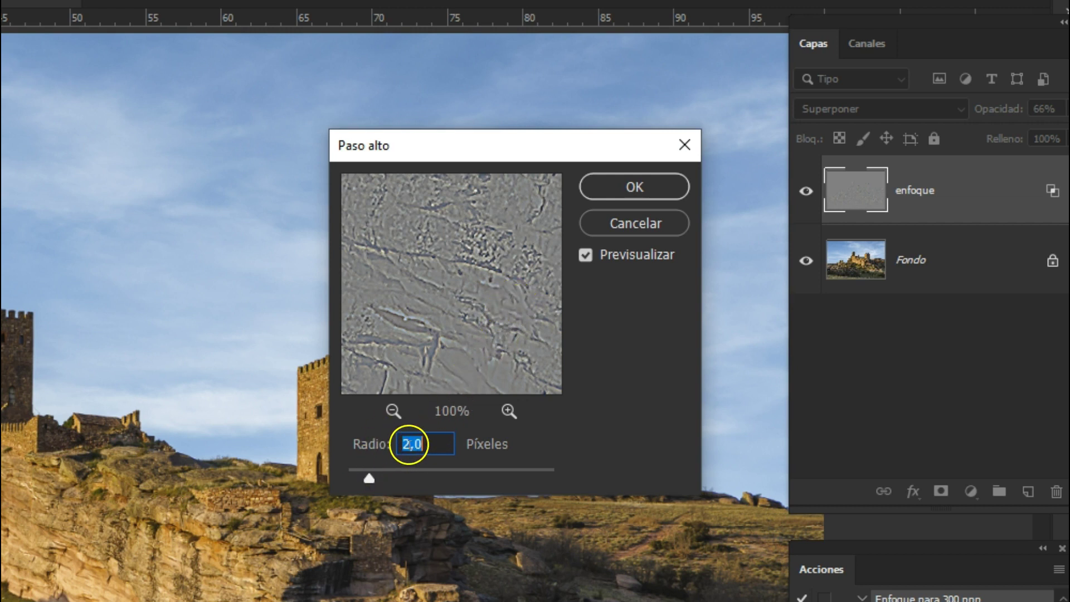
left_click(639, 186)
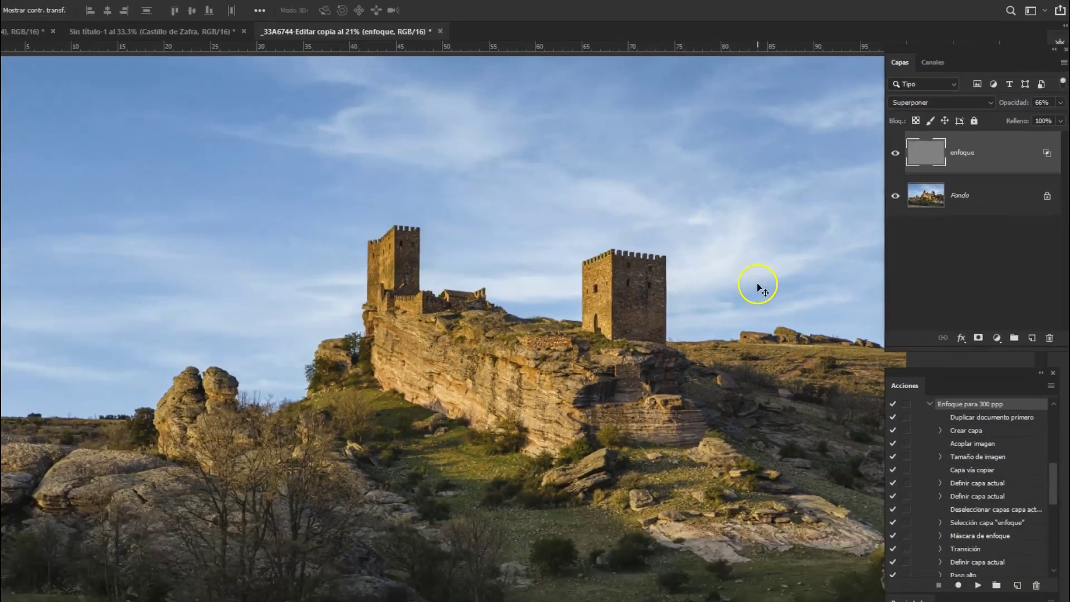
key("ctrl+1")
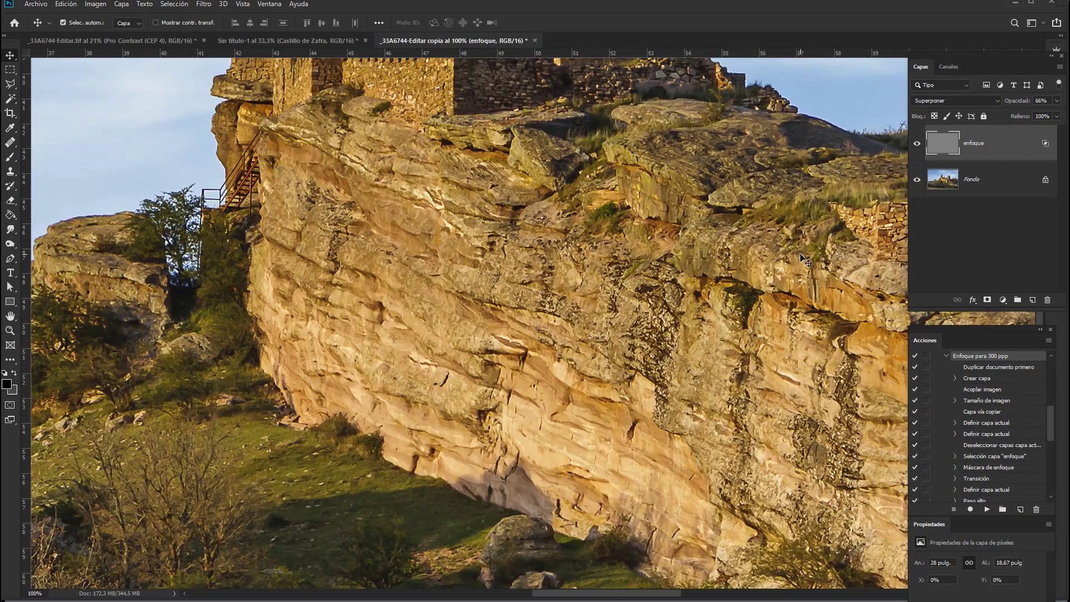
left_click_drag(792, 198, 279, 394)
mouse_move(628, 279)
left_mouse_down()
mouse_move(417, 322)
mouse_move(435, 328)
left_mouse_up()
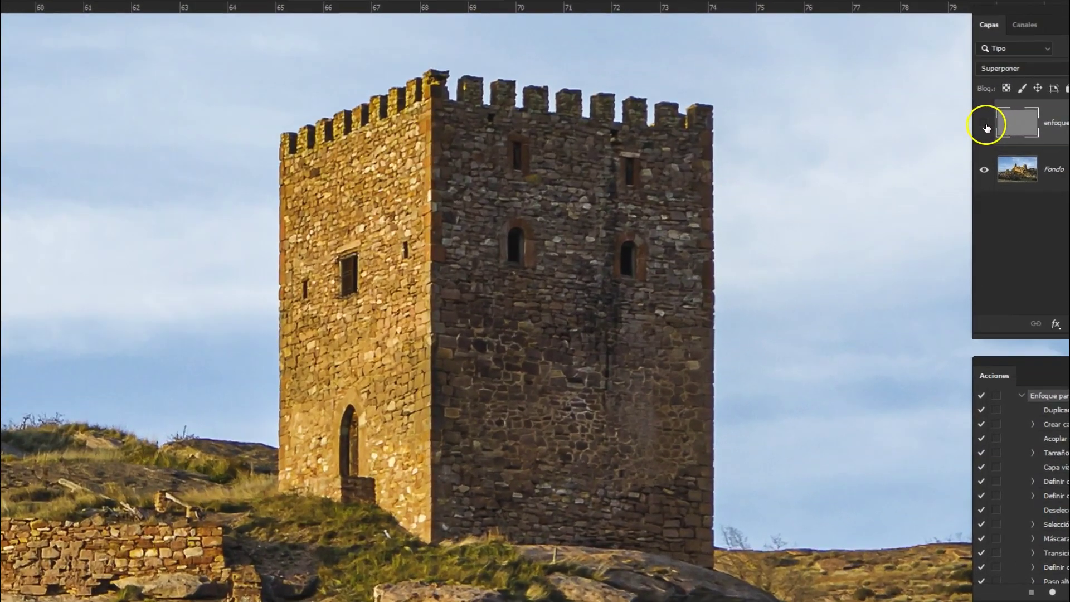
left_click(930, 144)
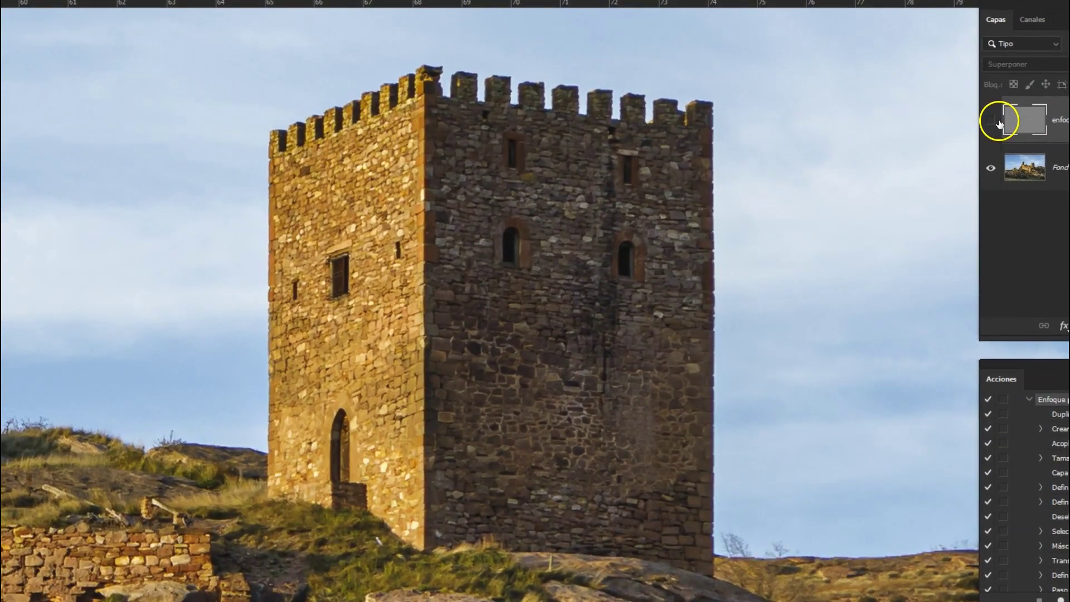
left_click(994, 124)
left_click(996, 123)
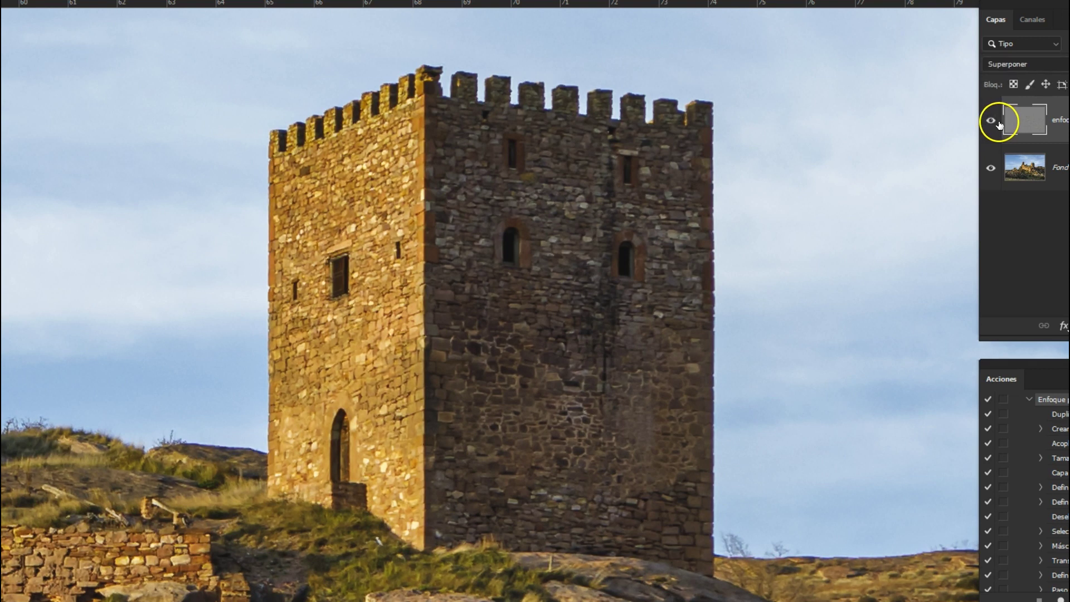
left_click(998, 124)
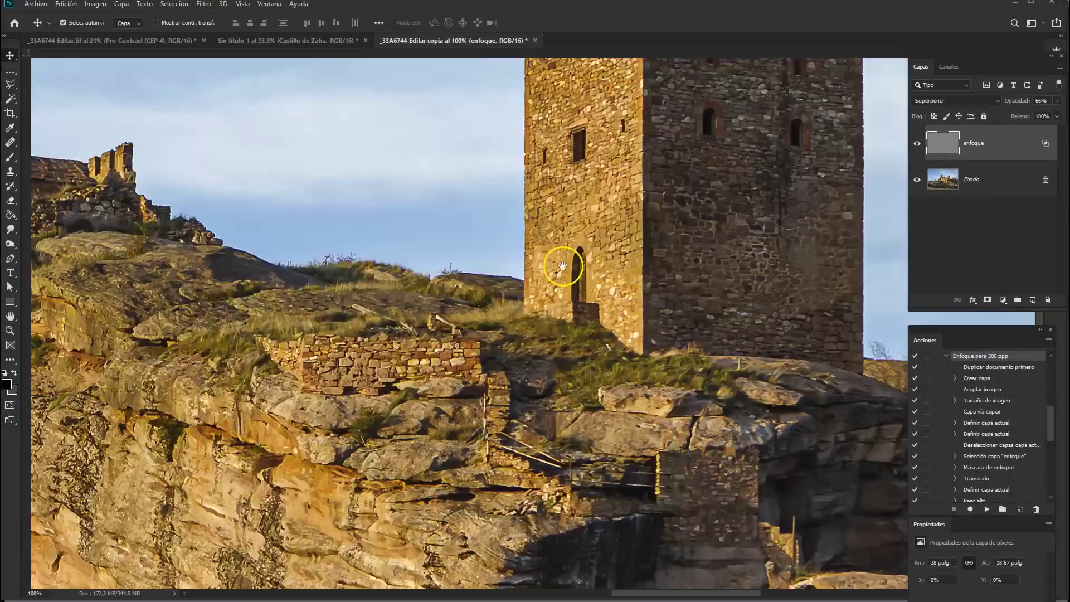
mouse_move(569, 275)
left_mouse_down()
mouse_move(233, 393)
mouse_move(337, 341)
mouse_move(612, 251)
mouse_move(520, 377)
mouse_move(474, 373)
mouse_move(485, 378)
left_mouse_up()
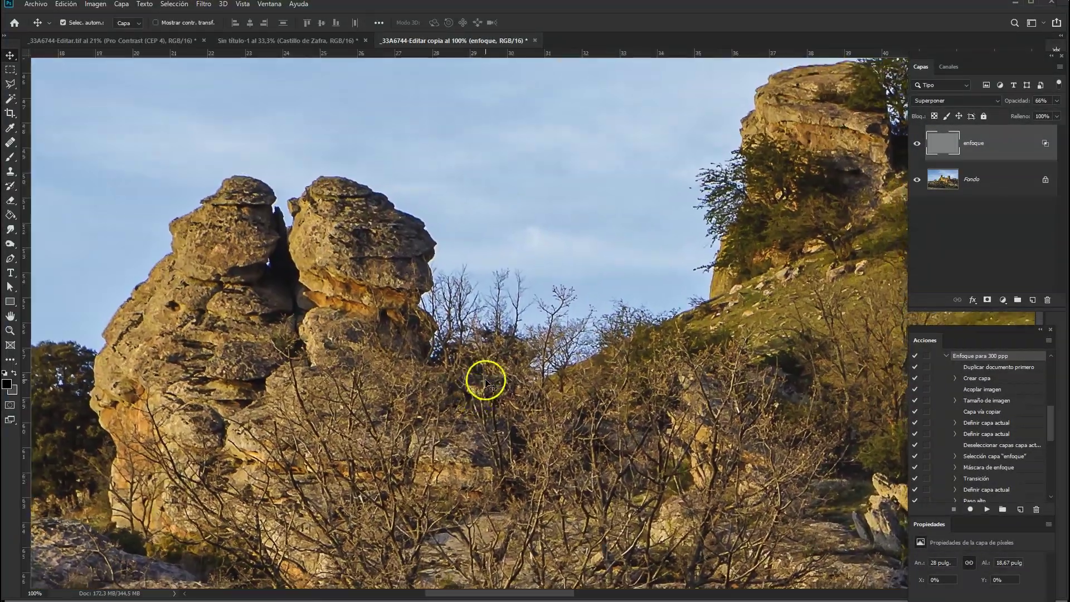
left_click(921, 146)
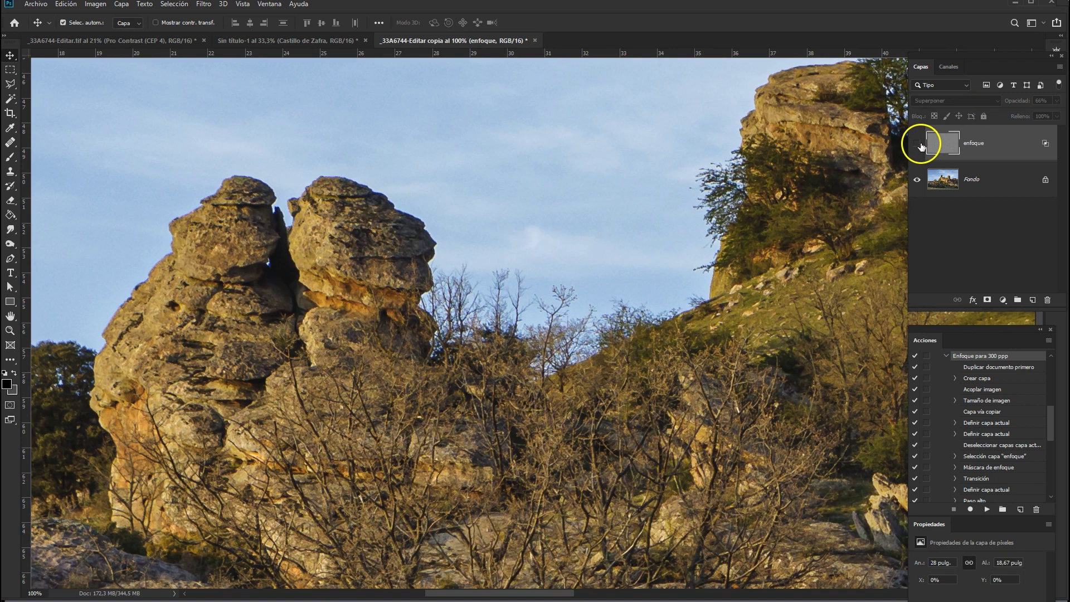
left_click(920, 146)
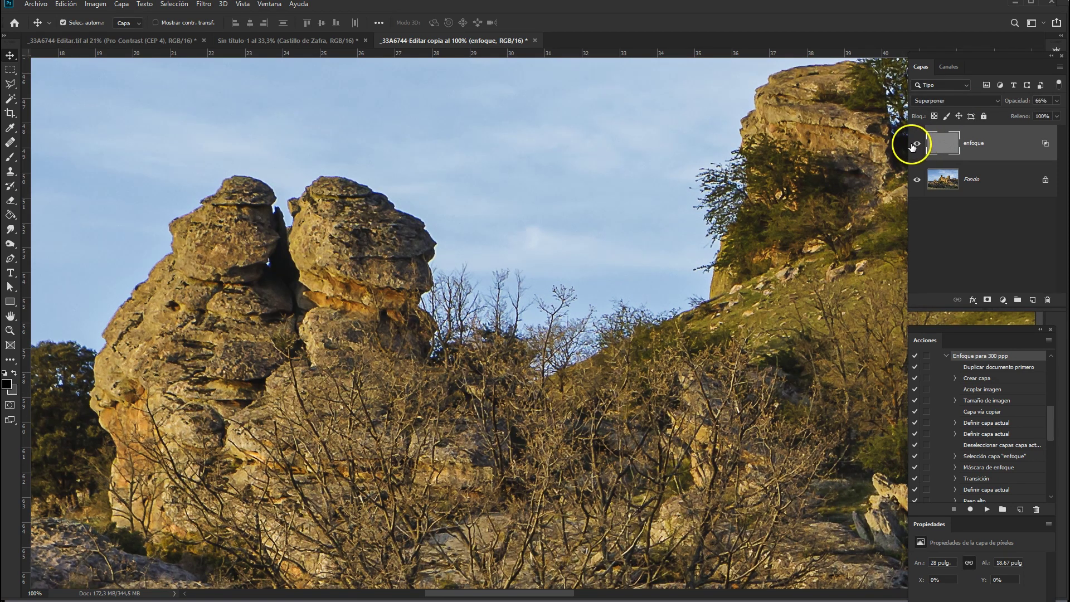
left_click(920, 146)
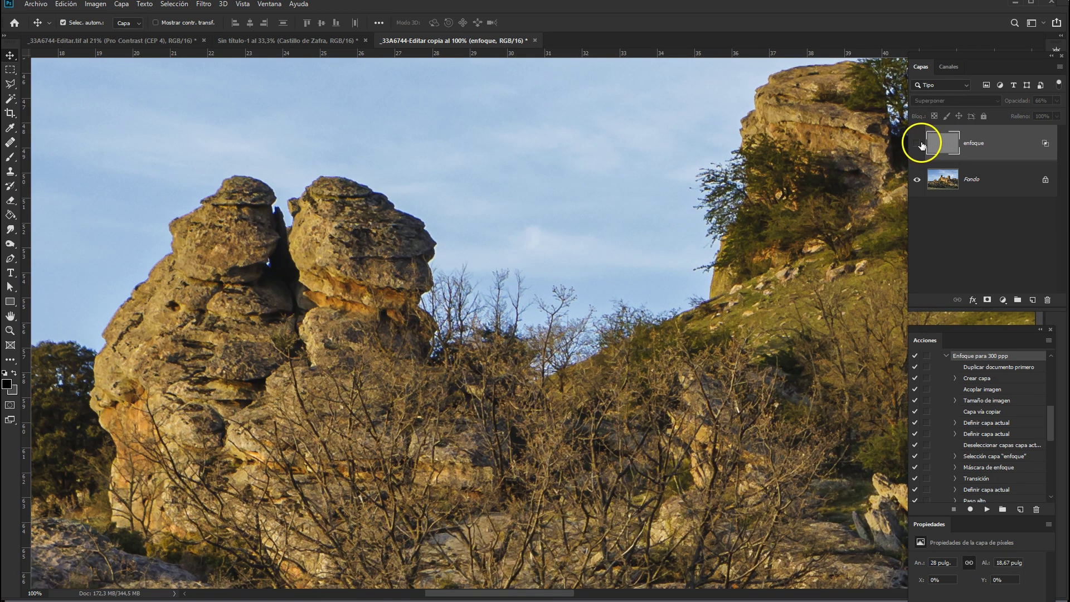
left_click(920, 146)
left_click(920, 144)
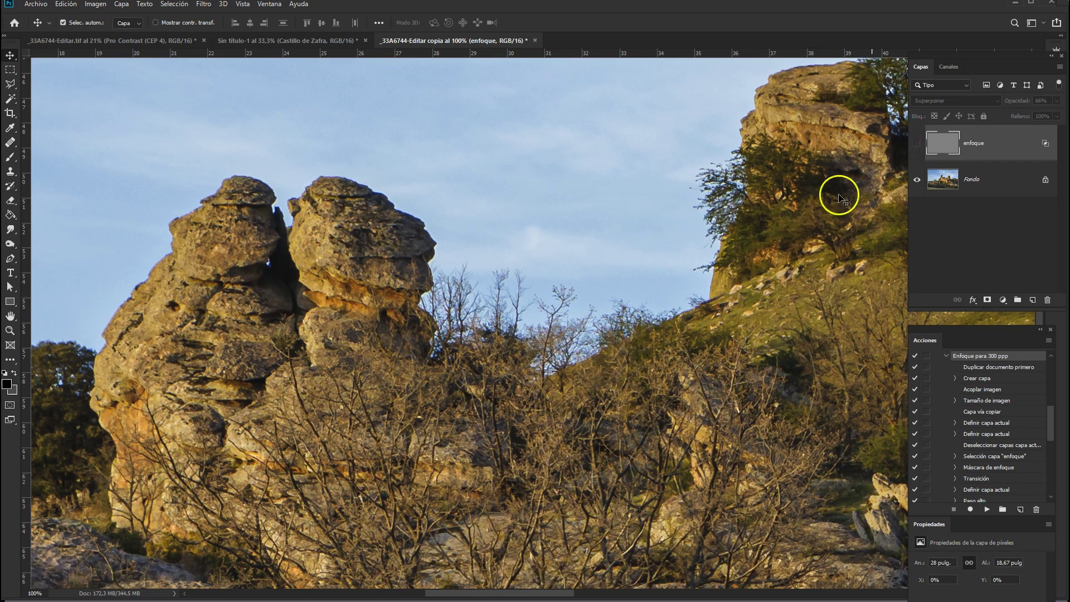
scroll(561, 399, "down", 3)
scroll(568, 378, "down", 5)
scroll(590, 398, "down", 5)
scroll(589, 399, "down", 5)
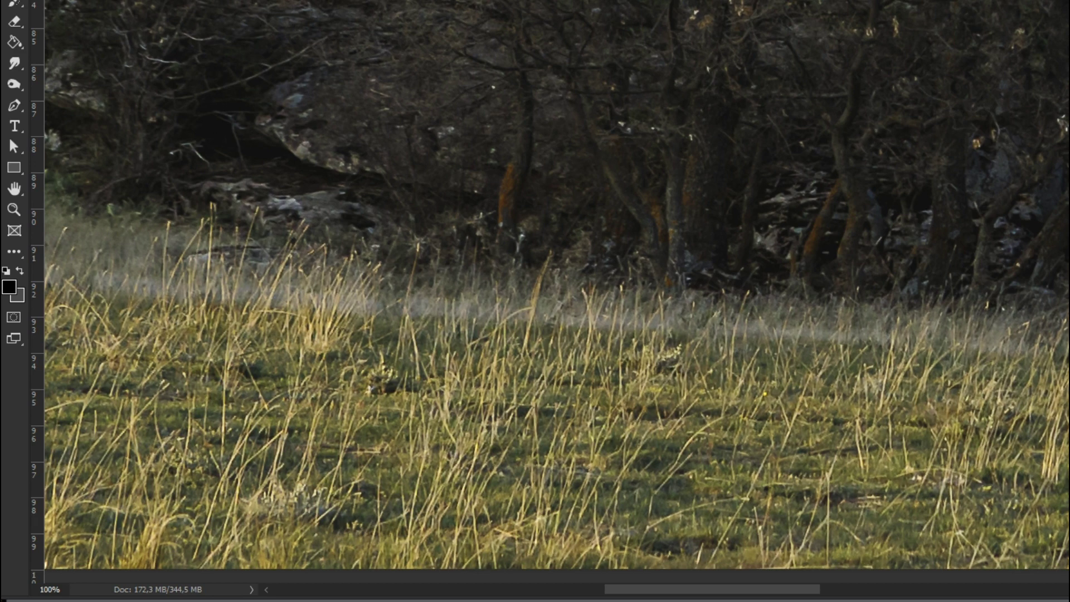
key("ctrl+0")
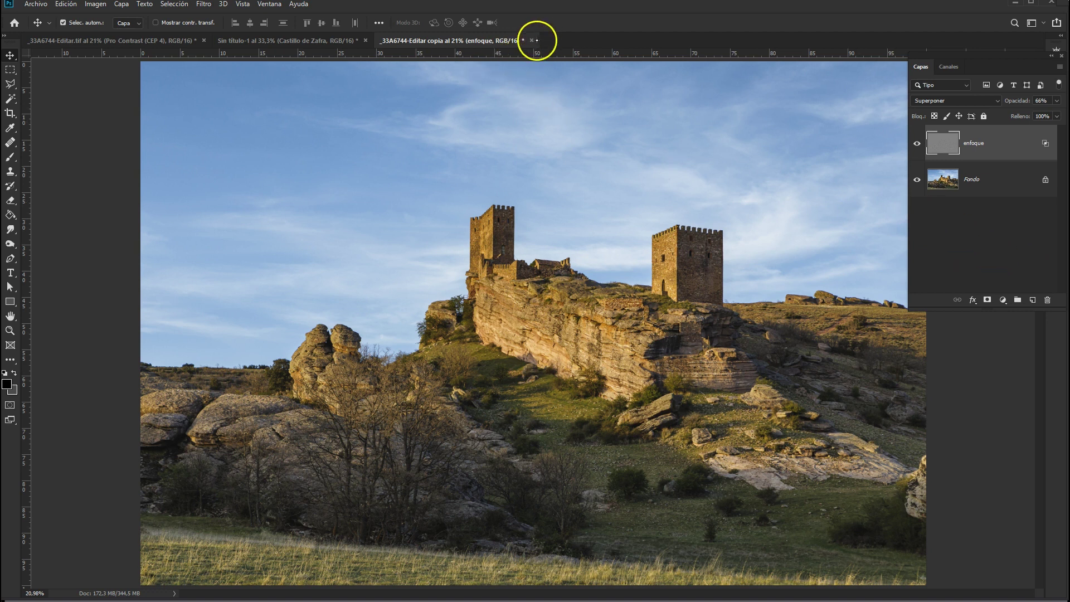
Step: Close the sharpened copy without saving and select the FD set in the Actions panel
left_click(532, 40)
left_click(538, 222)
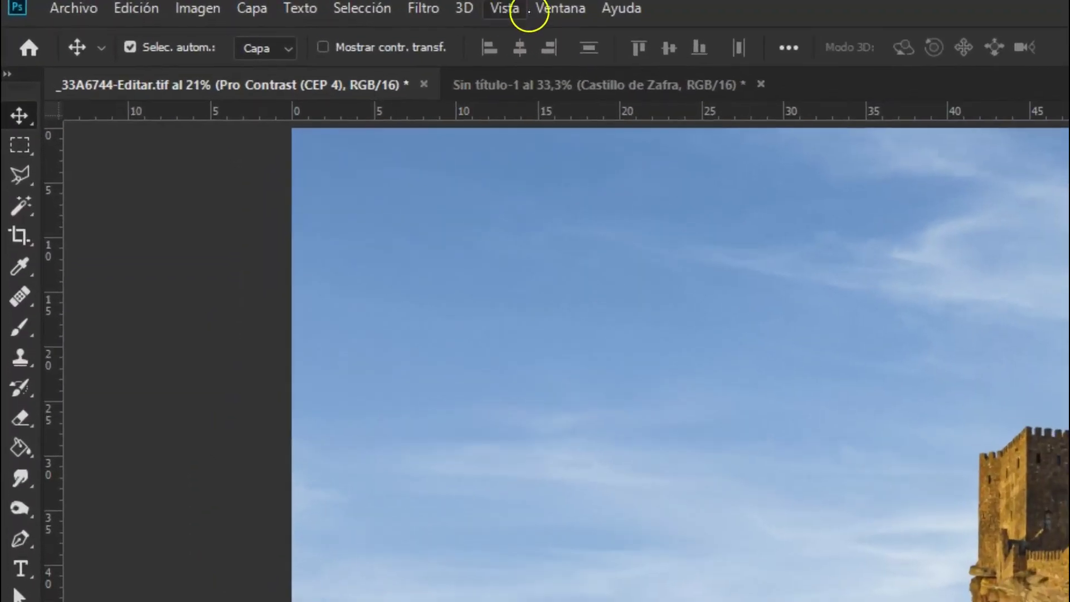
left_click(268, 4)
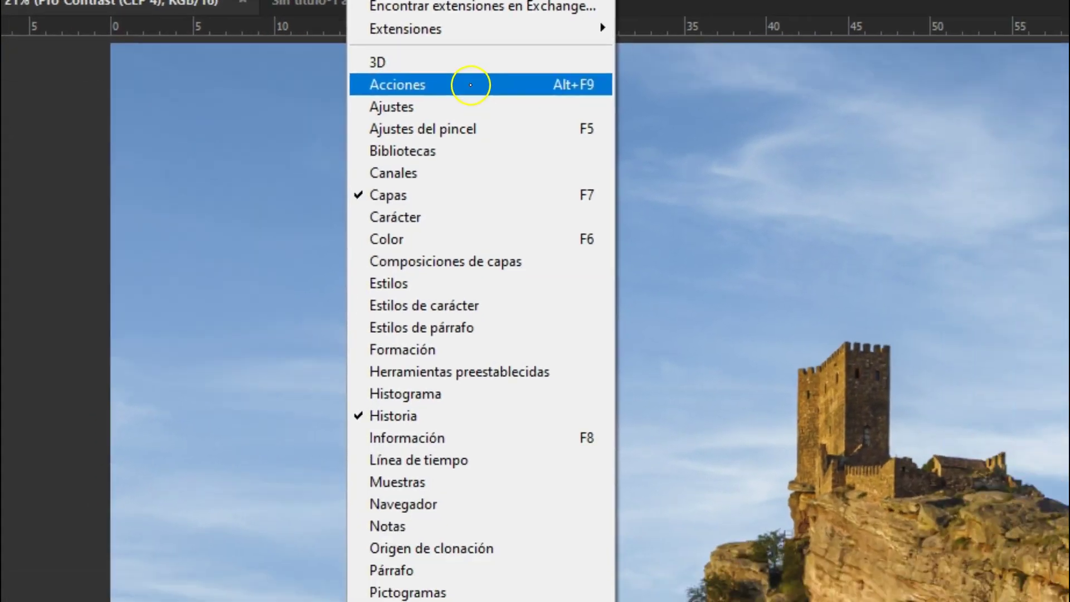
left_click(471, 85)
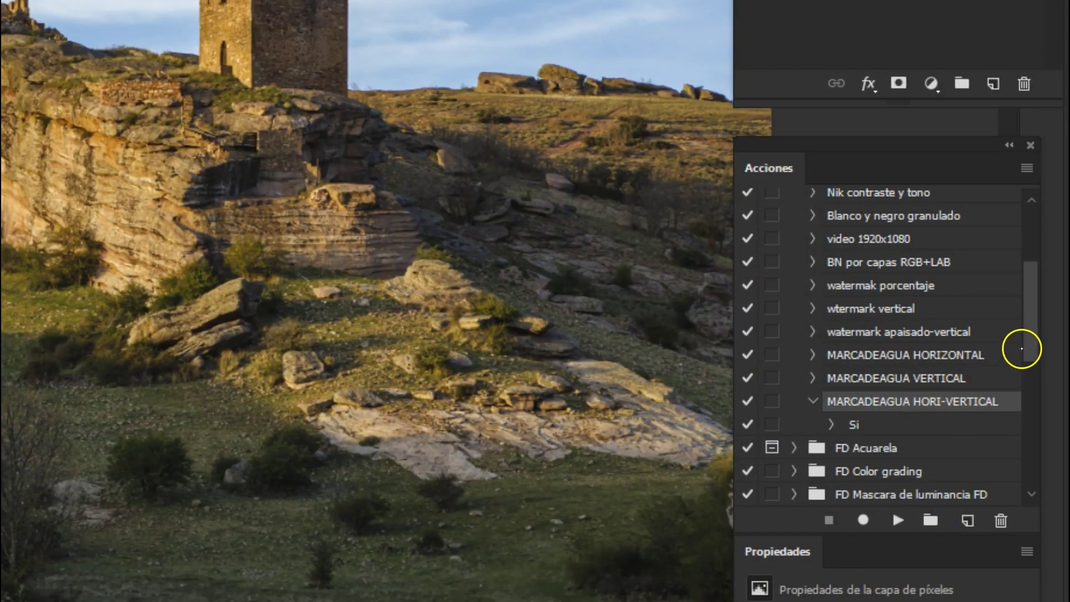
left_click_drag(1022, 346, 1020, 293)
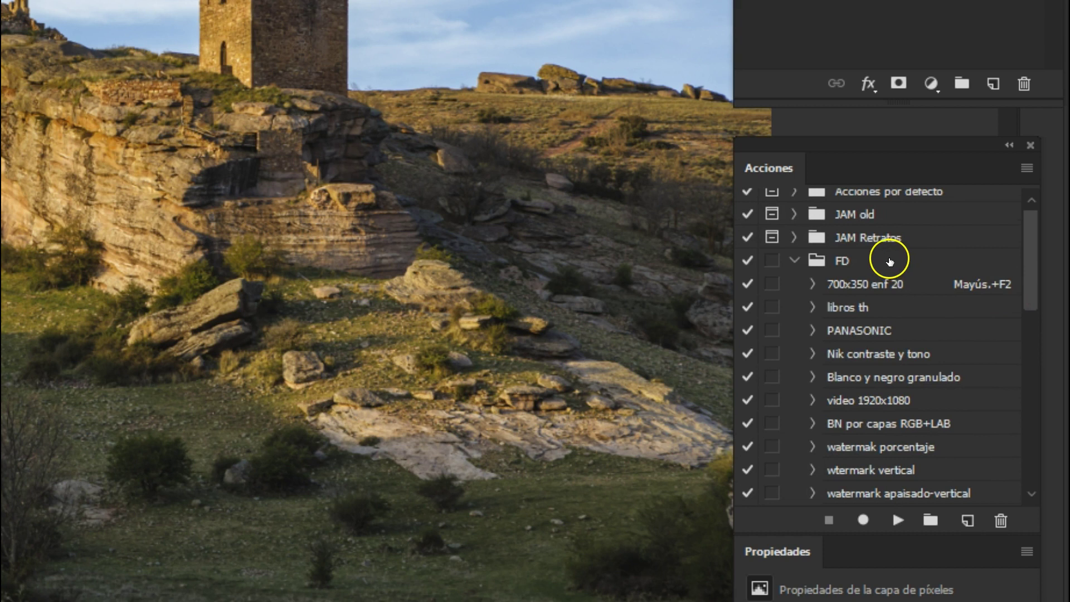
left_click(891, 259)
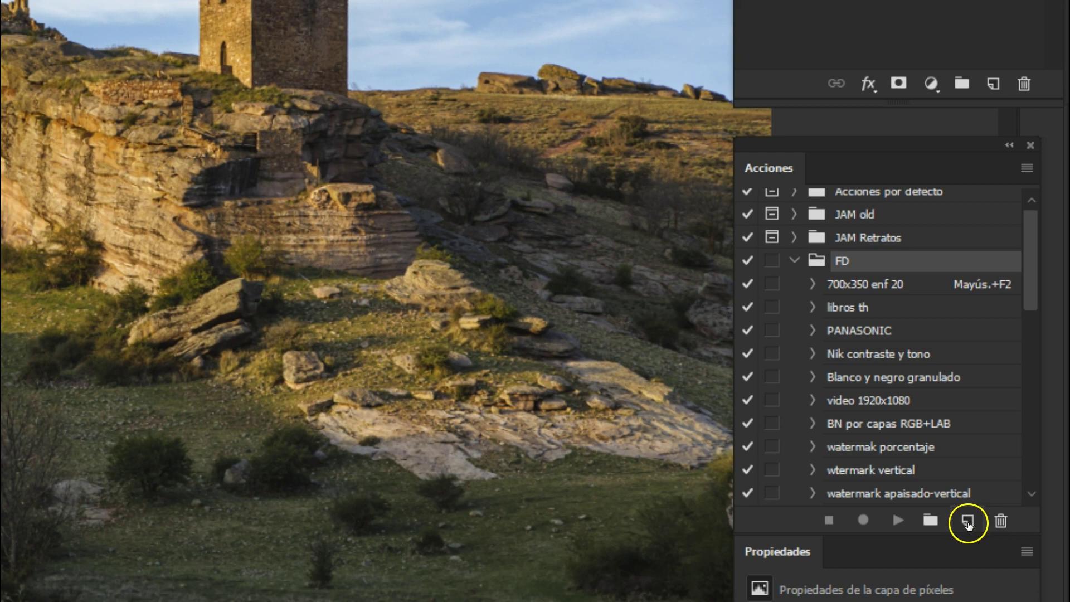
left_click(967, 522)
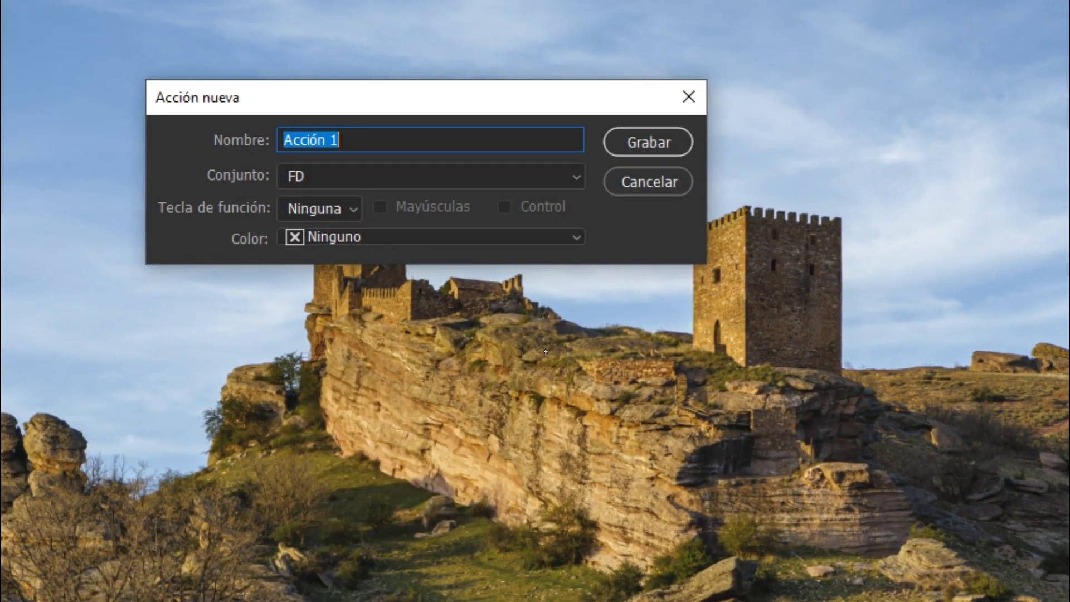
Step: Name the new action 'Enfoque 300ppp' in the FD set and start recording
type("Enfoque 300ppp")
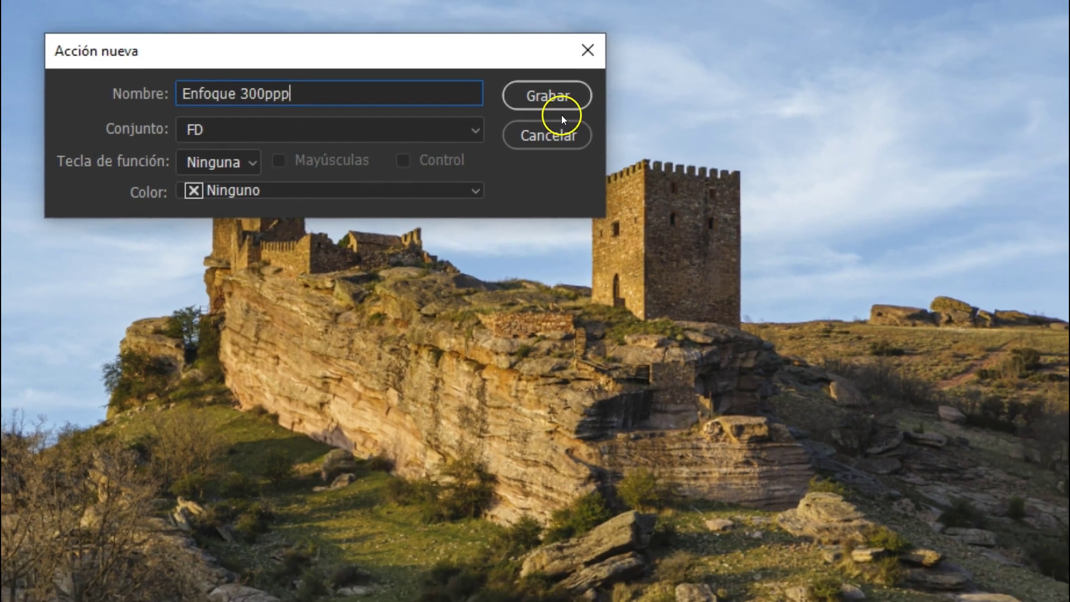
left_click(641, 144)
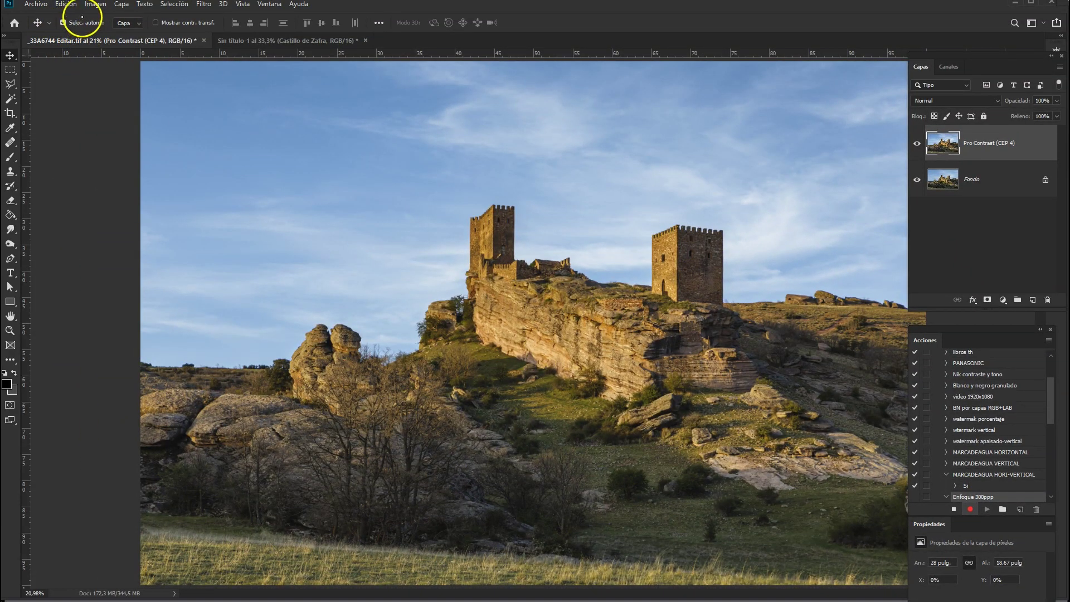
left_click(95, 4)
Step: Record duplicating the image, flattening it, and copying Fondo to a new layer
left_click(160, 156)
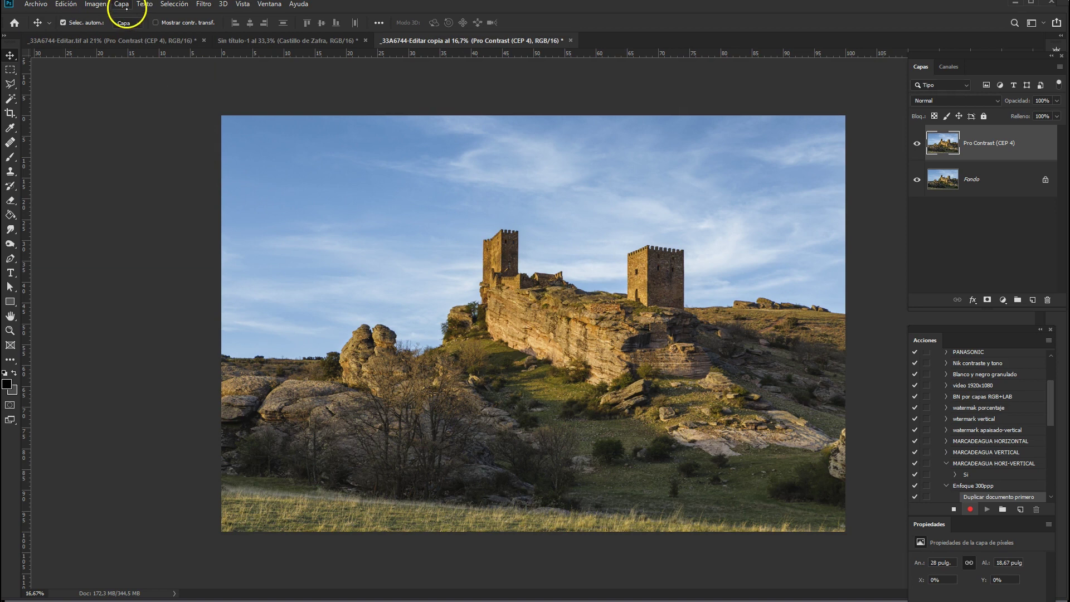
left_click(122, 5)
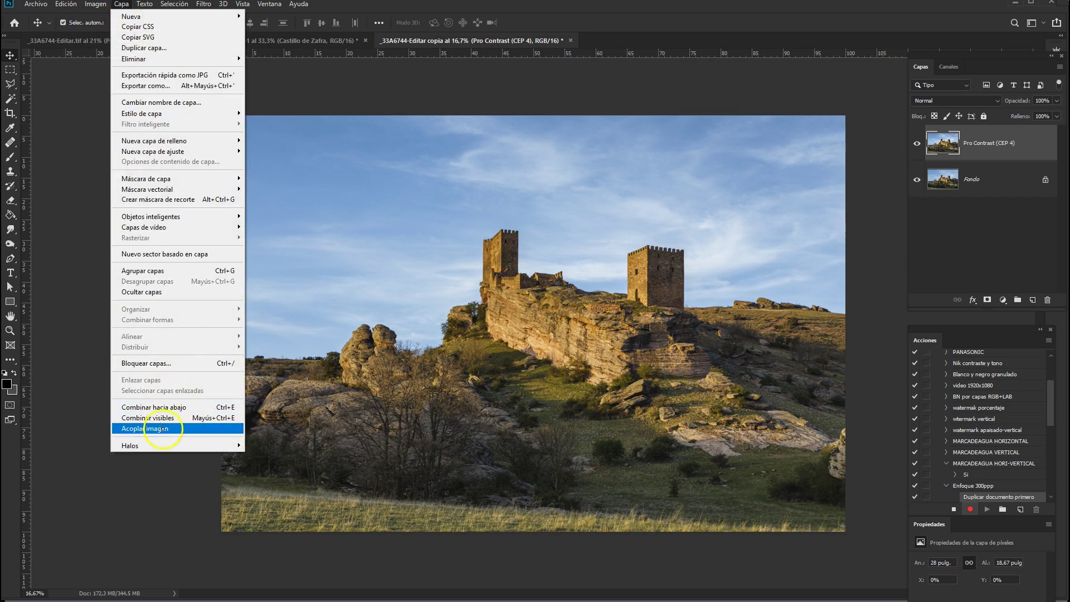
left_click(163, 429)
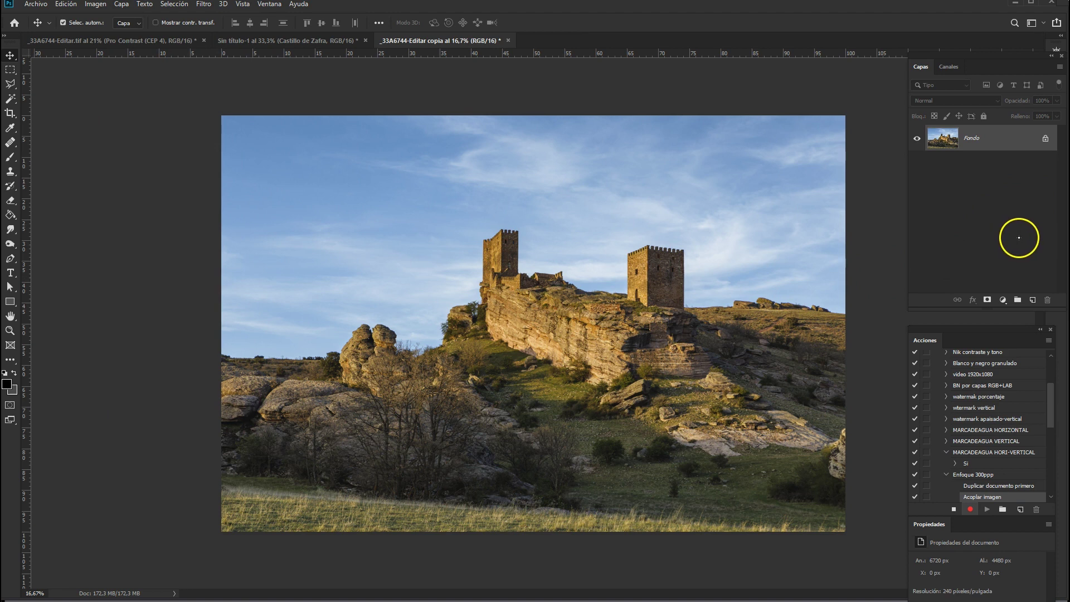
key("ctrl+j")
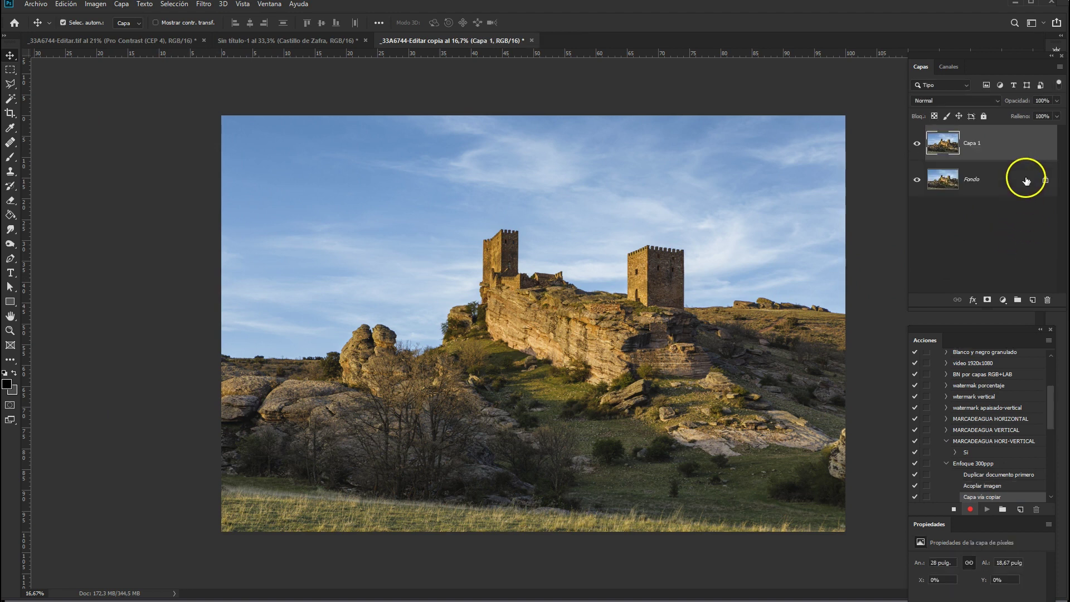
Step: Rename the new layer to 'enfoque'
double_click(976, 143)
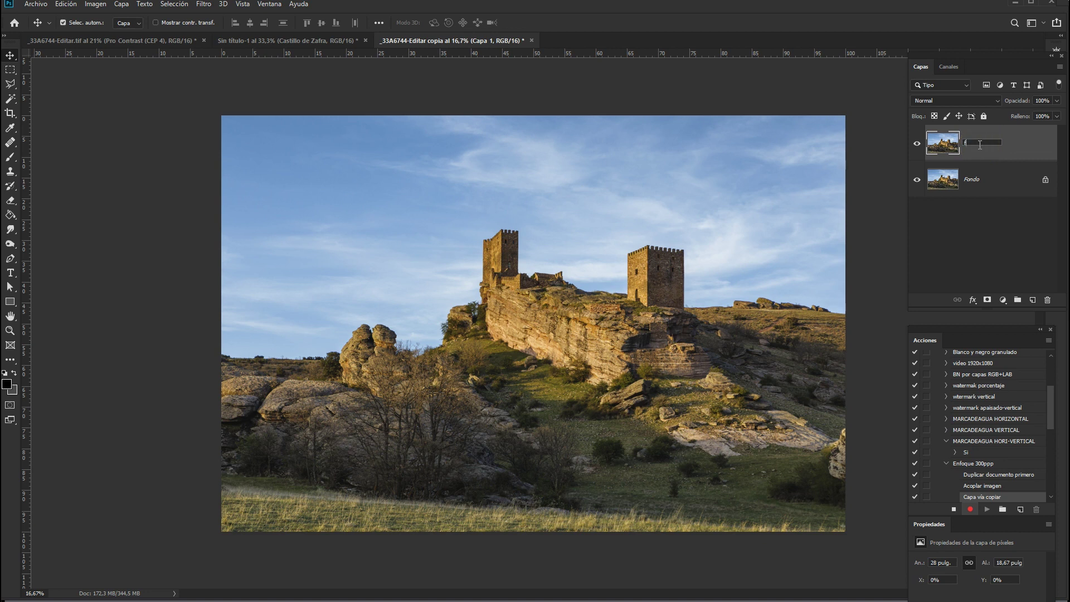
type("enfoque")
key("Return")
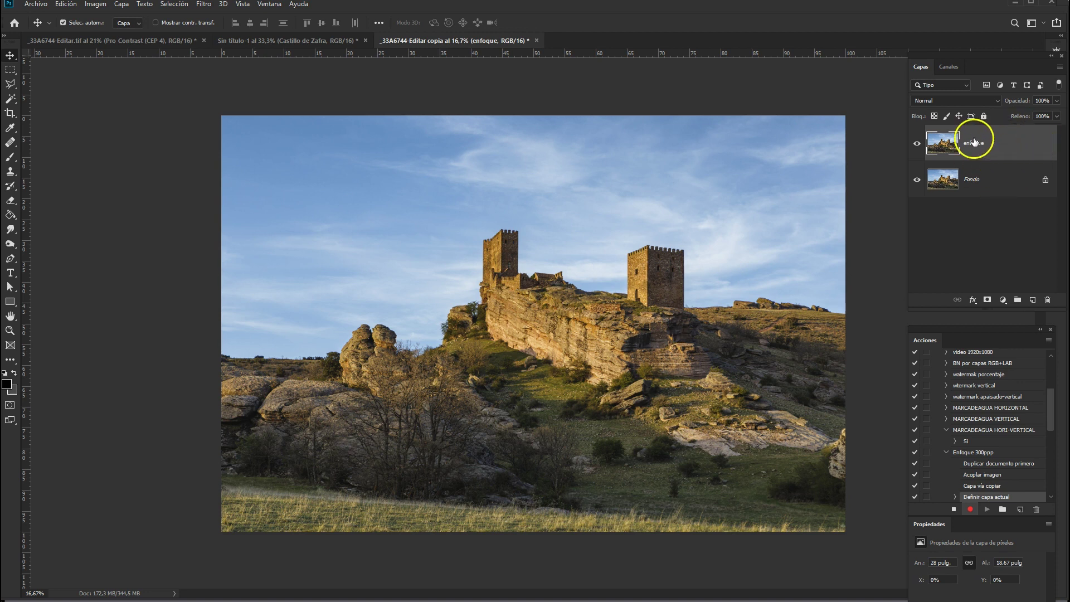
double_click(1019, 147)
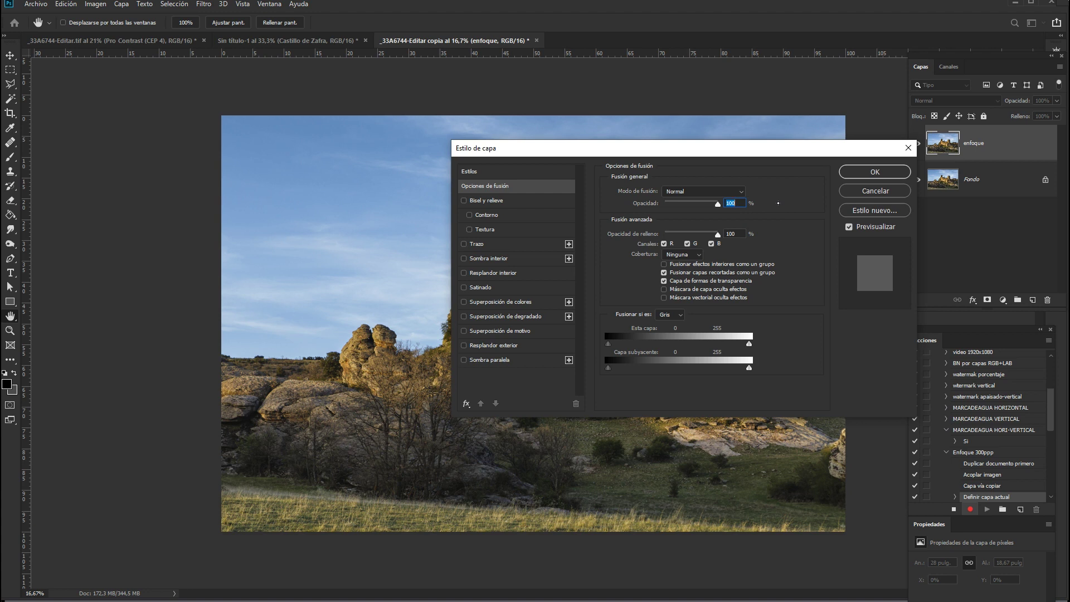
Step: Set enfoque to 66% opacity with Blend If 230/255 for itself and 10/20 underlying
type("66")
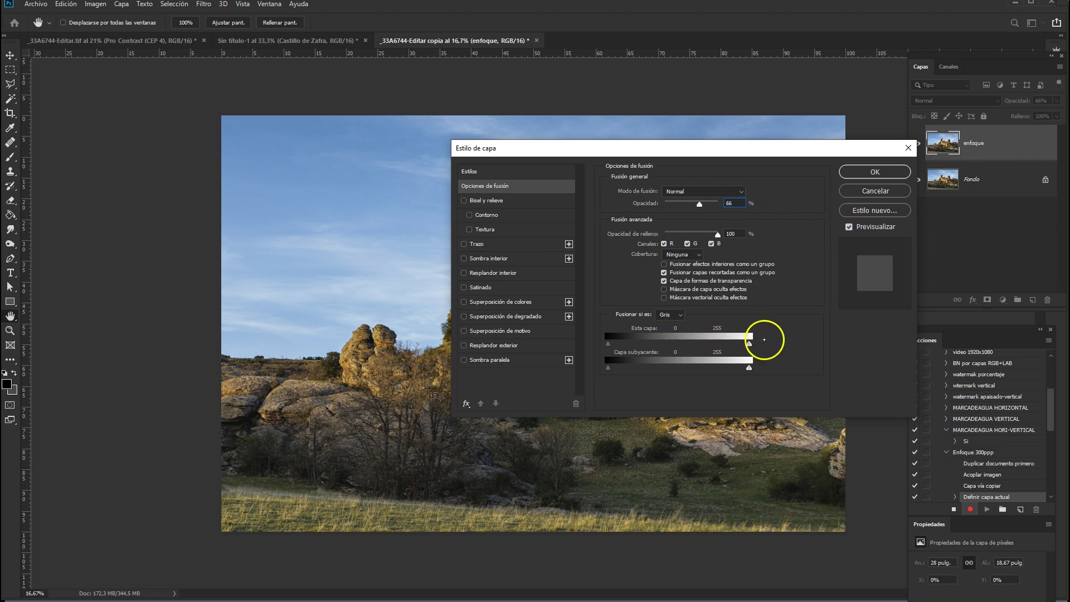
left_click_drag(749, 344, 746, 344)
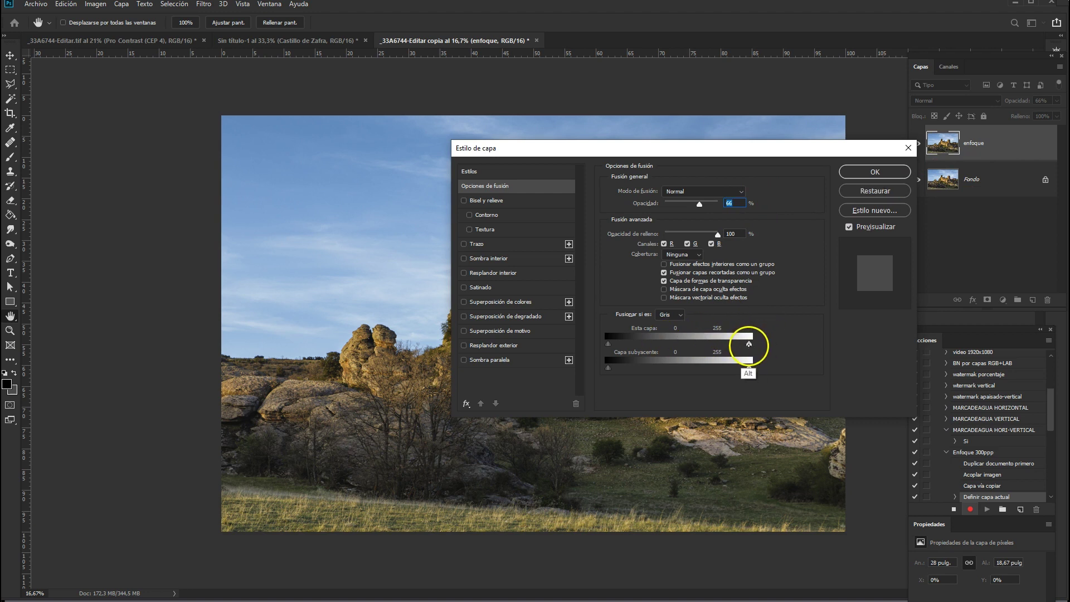
left_click_drag(745, 344, 733, 345)
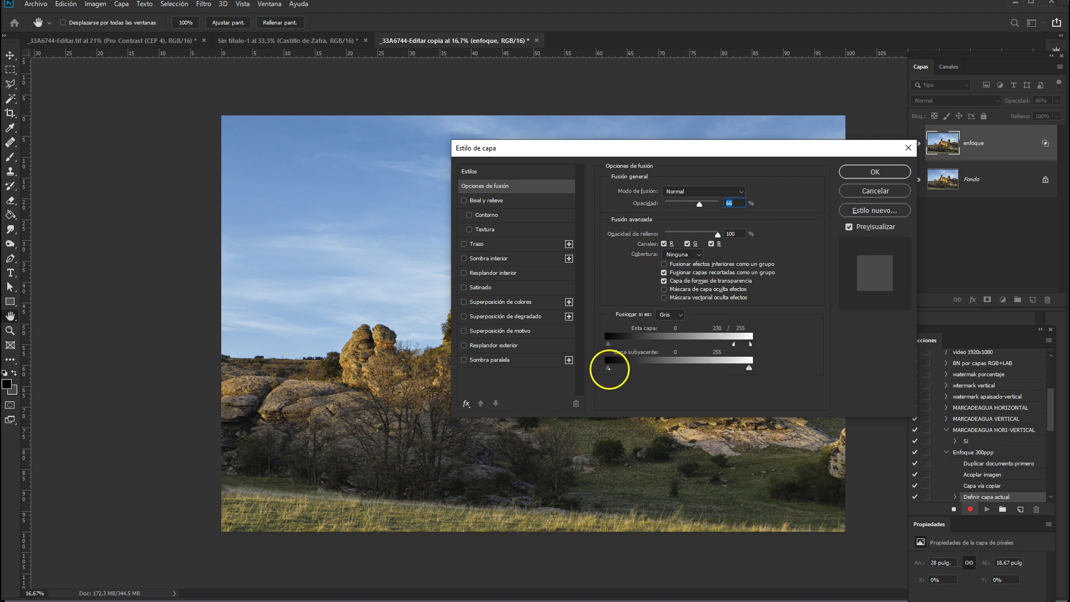
left_click_drag(608, 368, 619, 368)
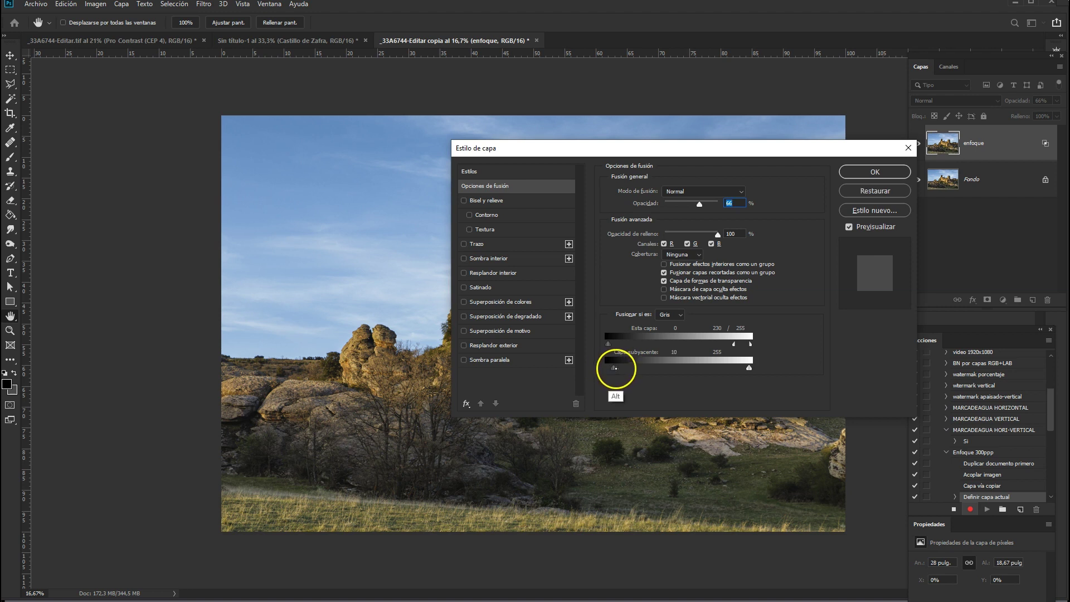
left_click_drag(620, 369, 621, 368)
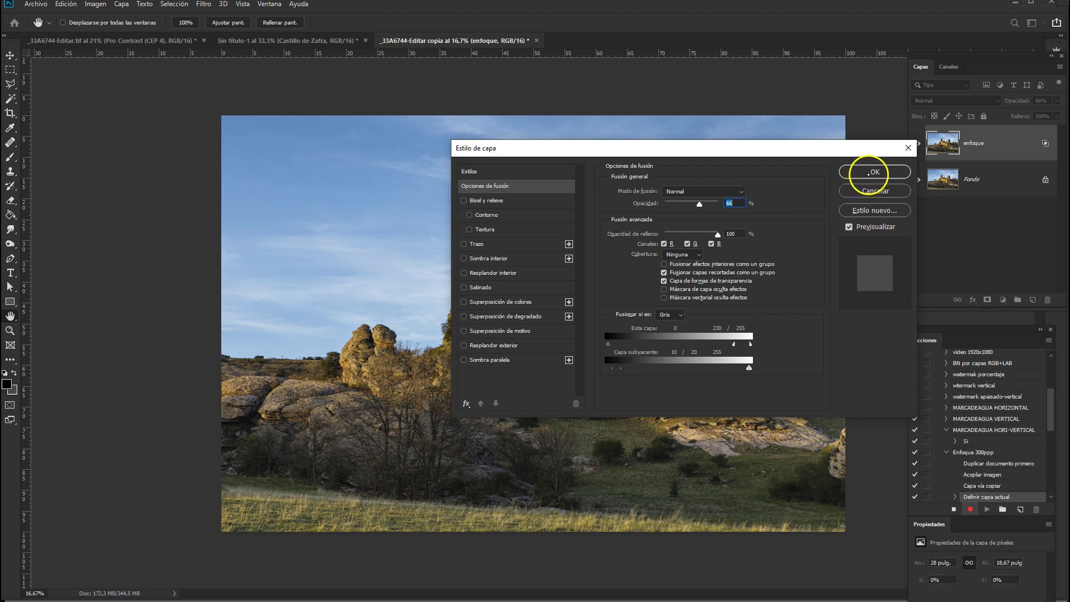
left_click(868, 174)
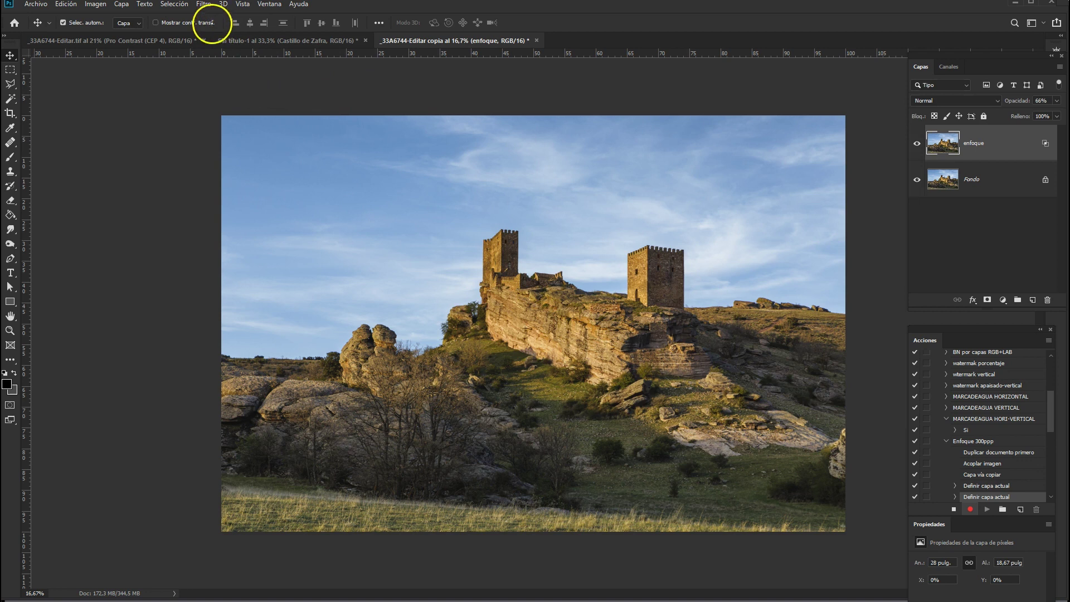
Step: Apply Unsharp Mask to the enfoque layer: amount 320%, radius 0,6 pixels, threshold 4
left_click(206, 4)
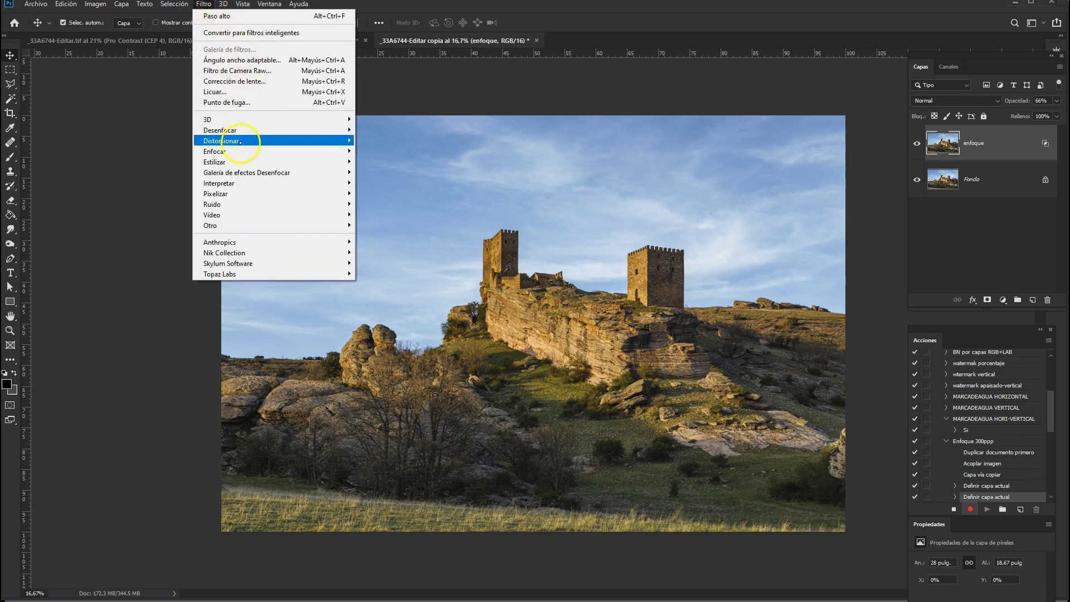
mouse_move(215, 151)
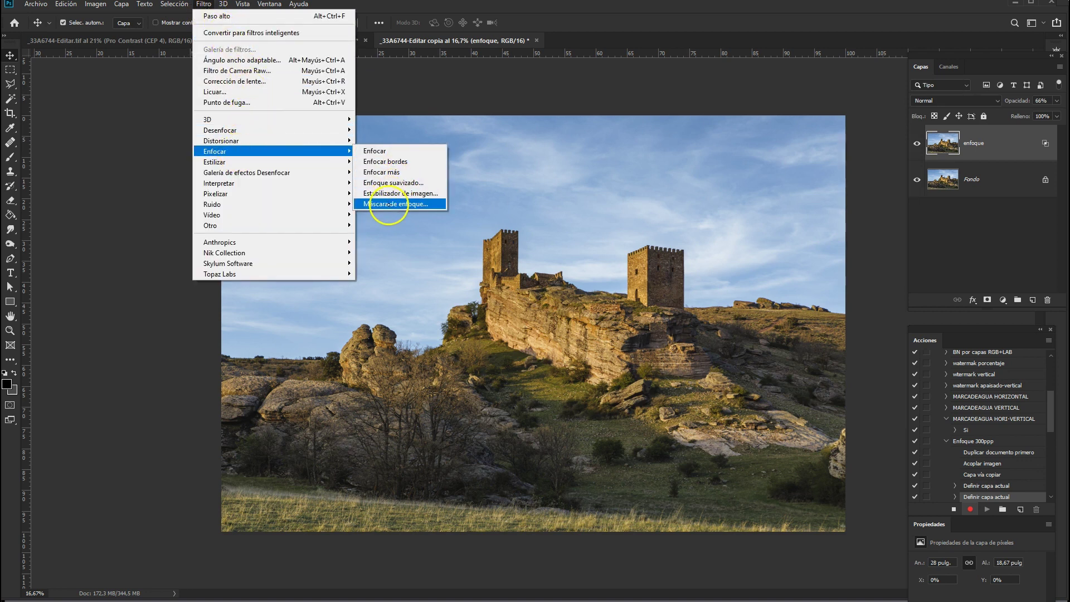
left_click(392, 204)
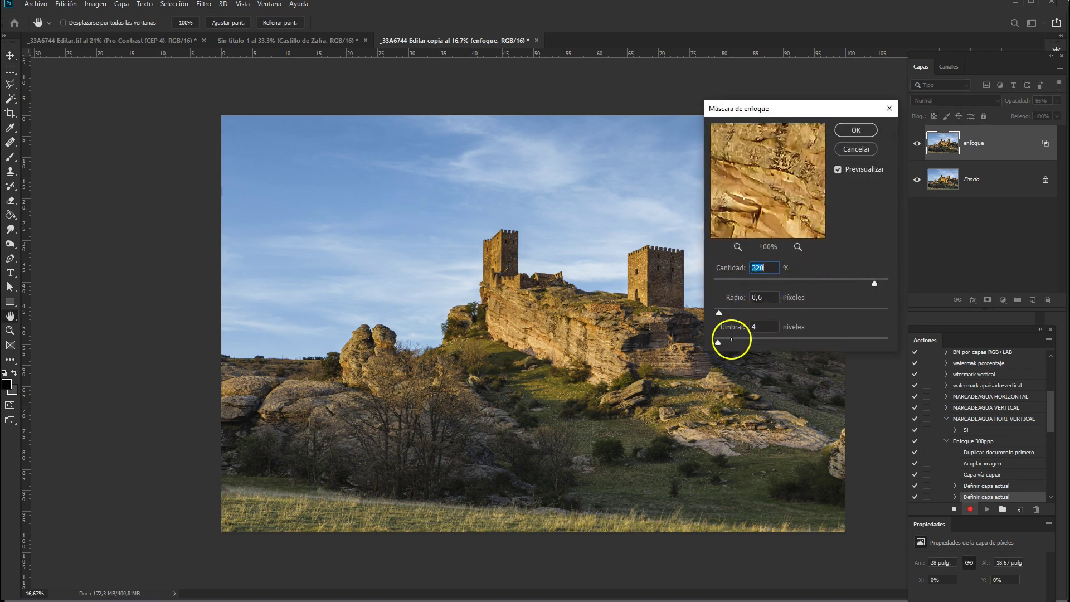
left_click(856, 130)
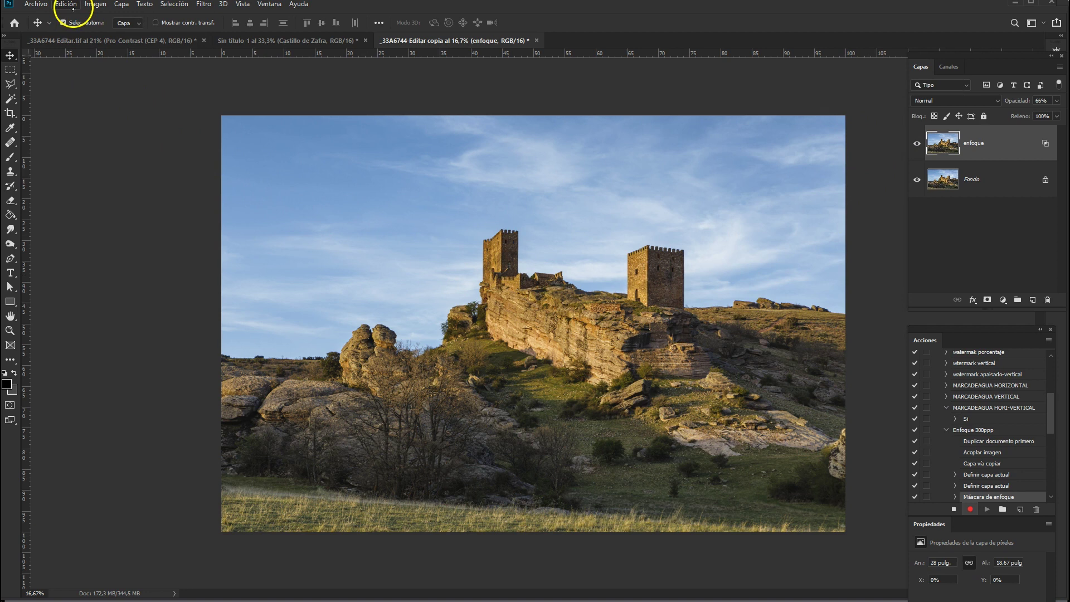
Step: Fade the Unsharp Mask to 70% opacity in Luminosity mode
left_click(73, 8)
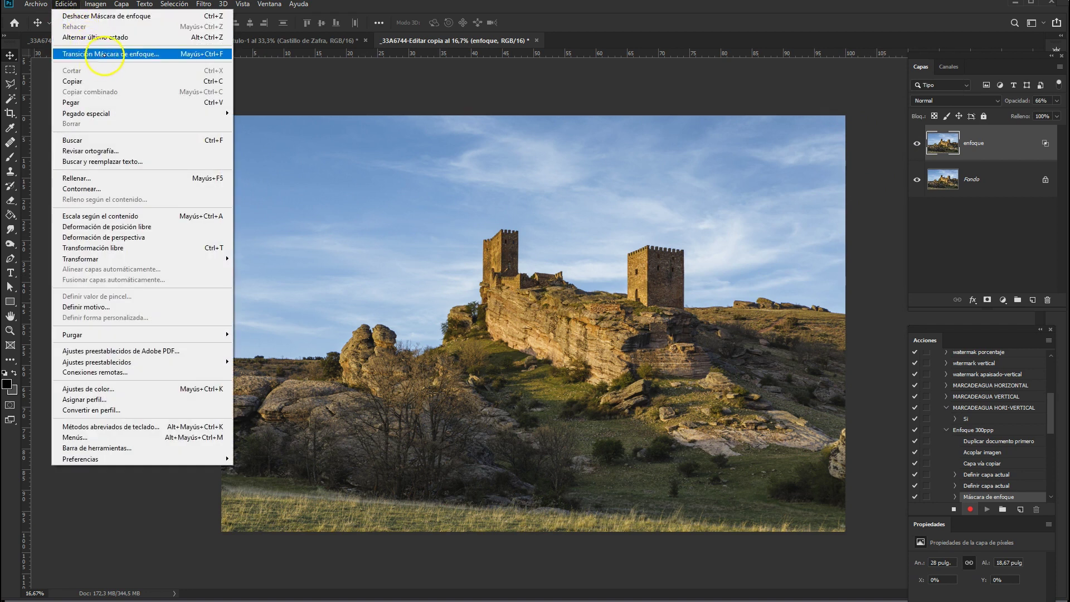
left_click(110, 53)
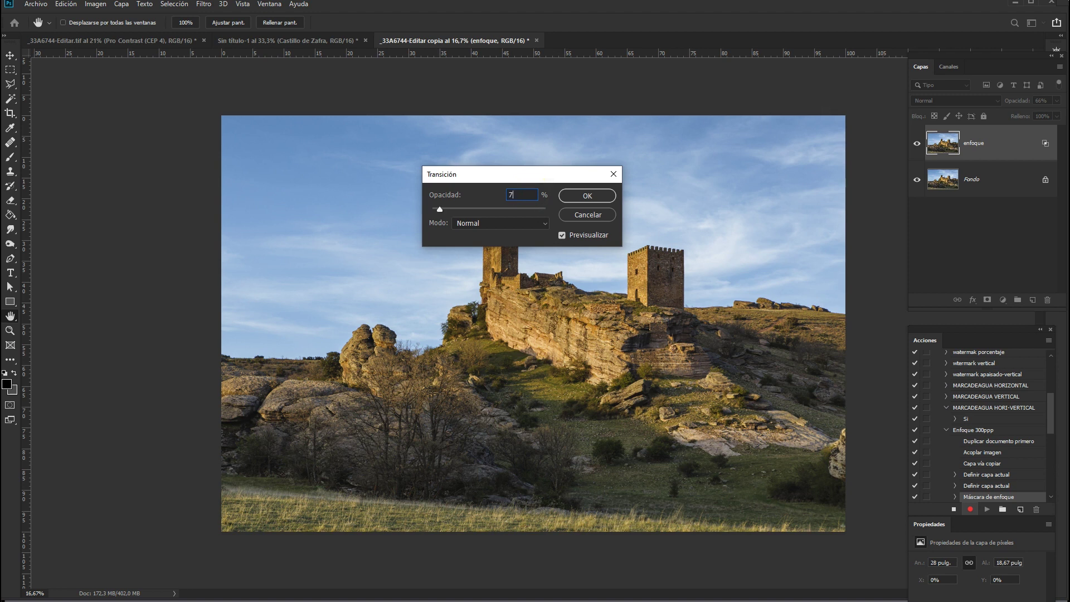
type("70")
left_click(546, 223)
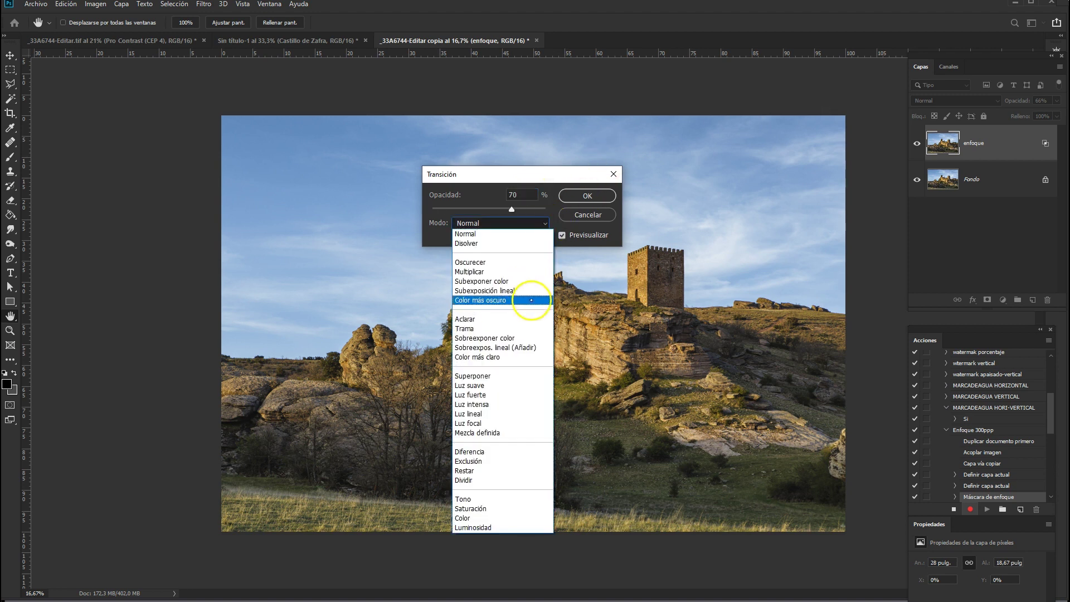
left_click(471, 528)
left_click(589, 196)
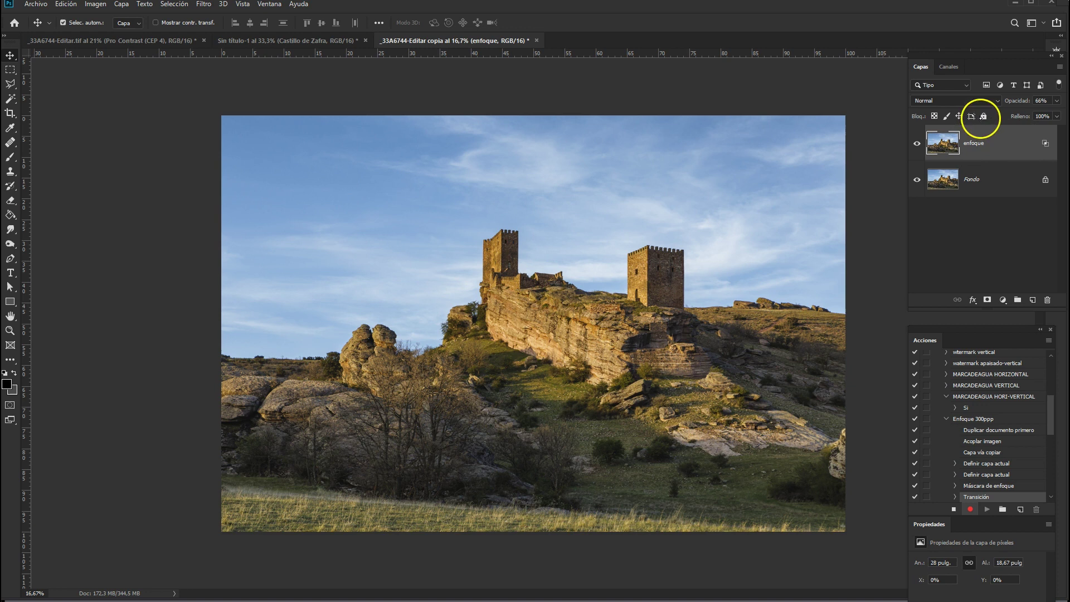
Step: Set the enfoque layer to Superponer (Overlay) and apply a 2,0-pixel High Pass filter
left_click(998, 100)
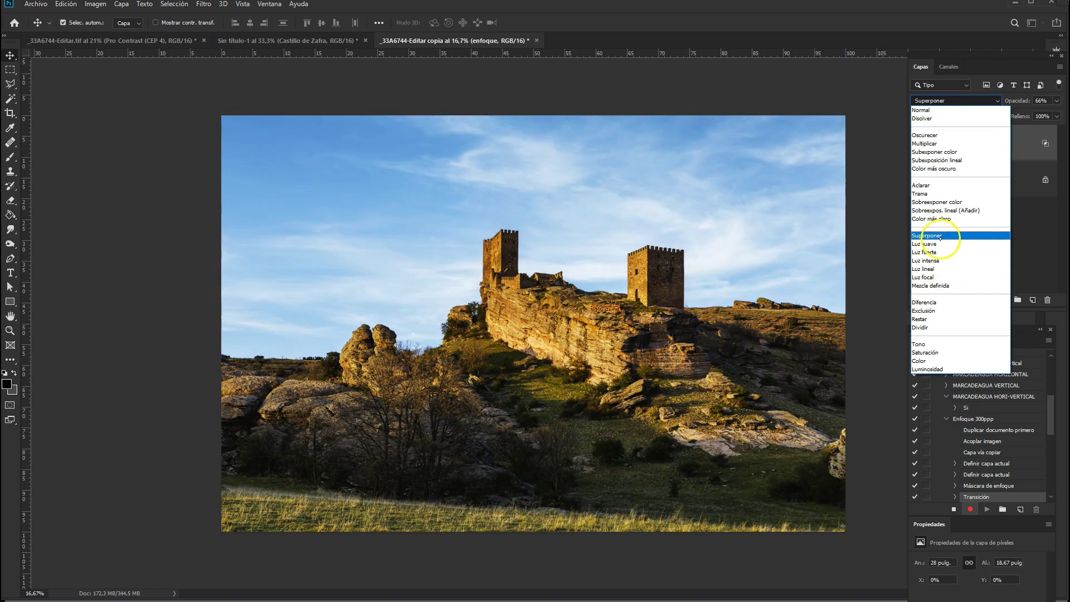
left_click(941, 237)
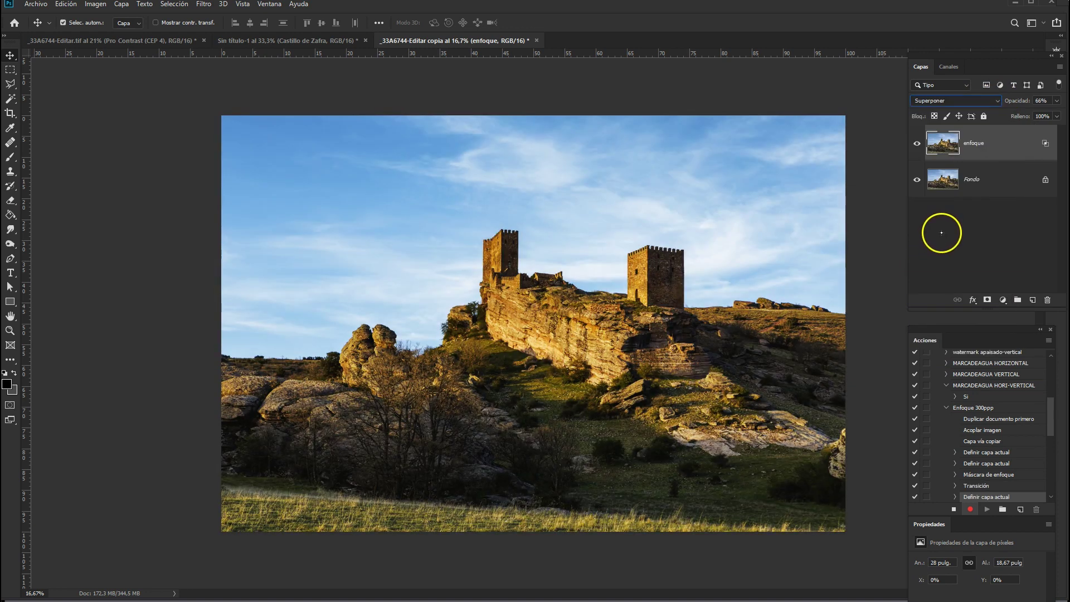
left_click(204, 4)
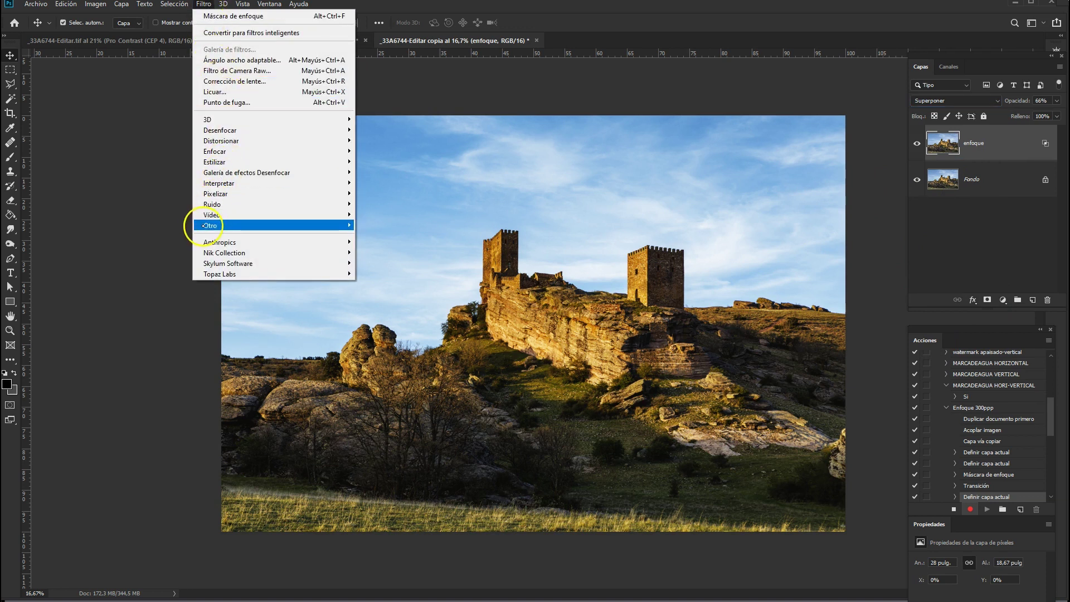
mouse_move(251, 225)
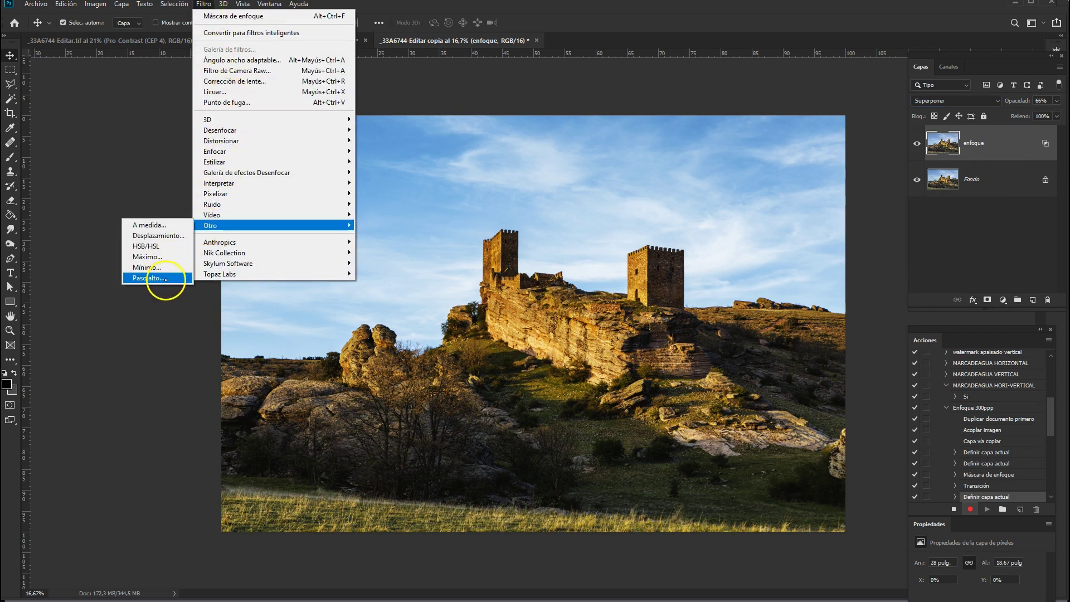
left_click(165, 279)
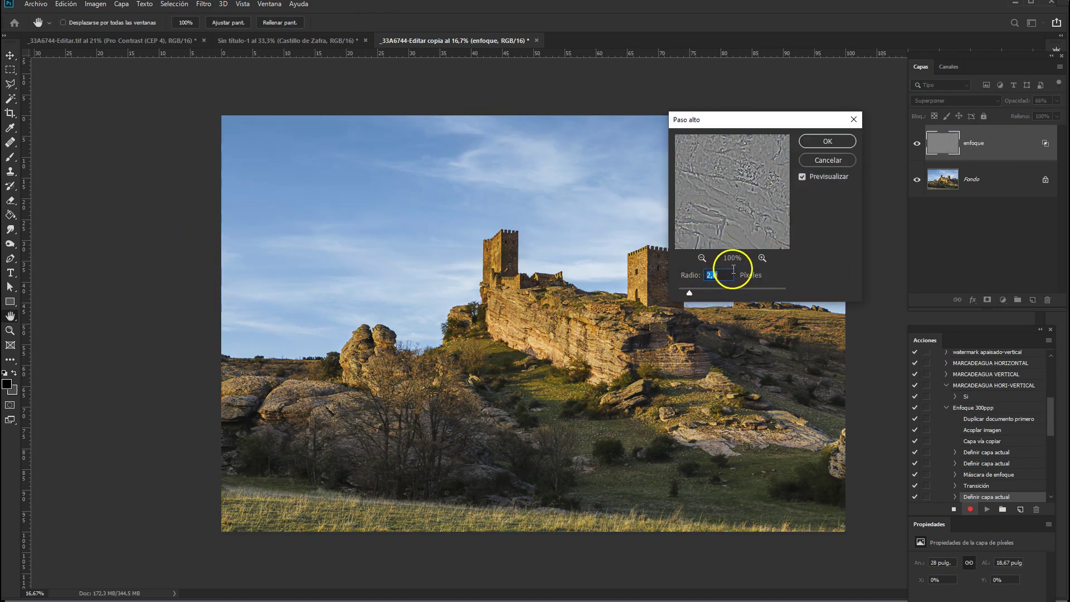
left_click(833, 143)
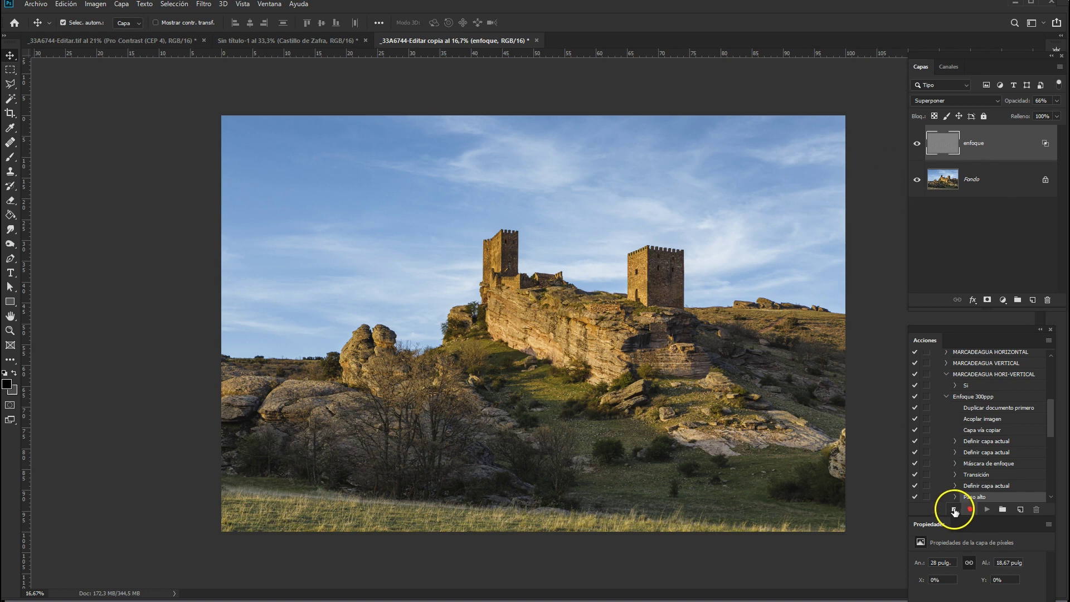
Step: Stop recording Enfoque 300ppp, review its steps, and close the enfoque copy without saving
left_click(954, 510)
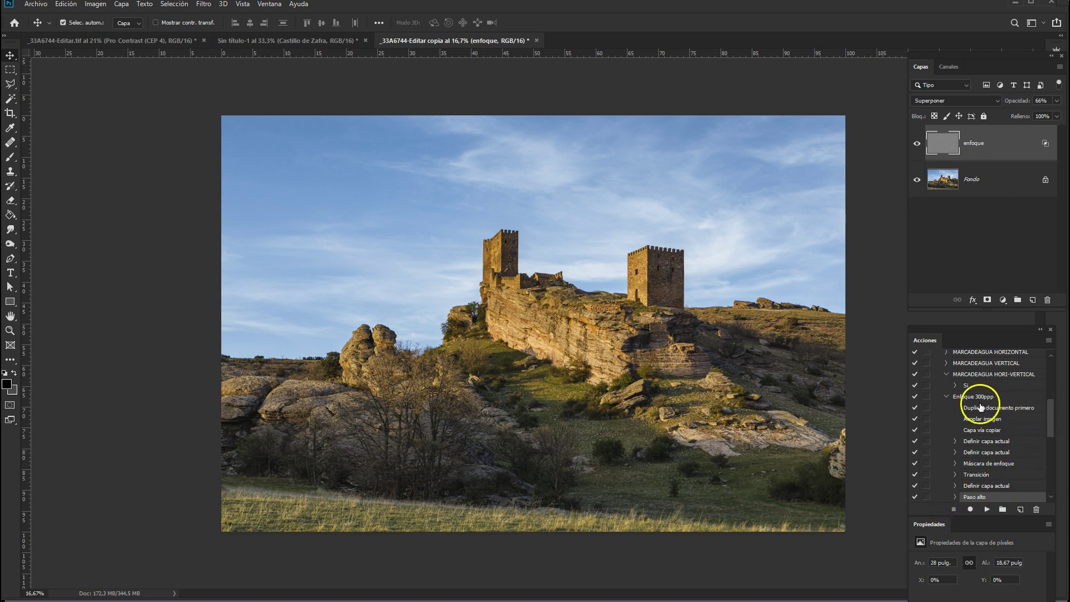
left_click(946, 397)
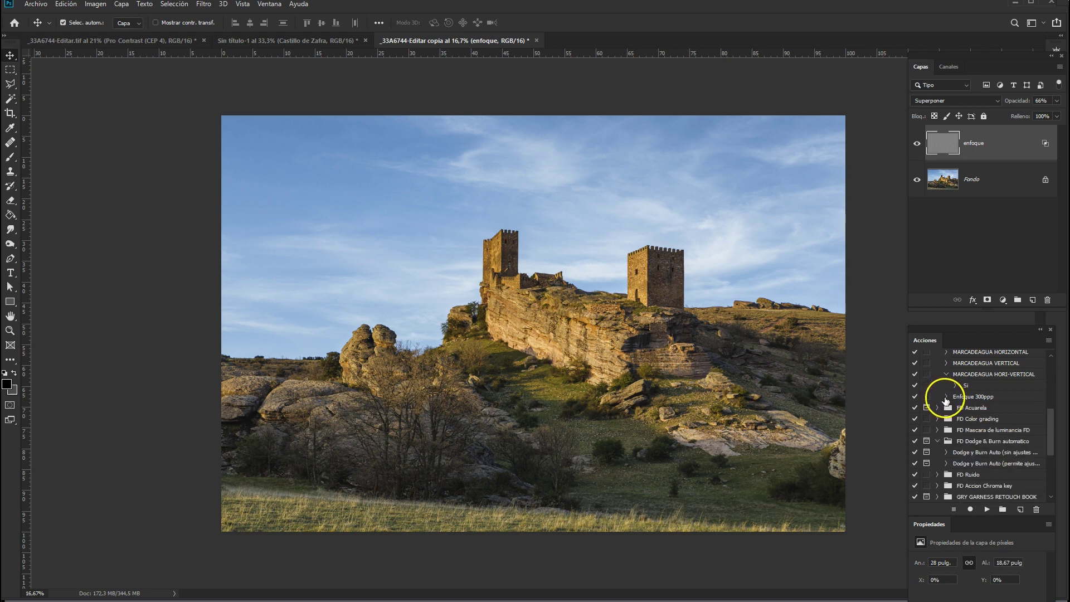
left_click(946, 398)
left_click(955, 398)
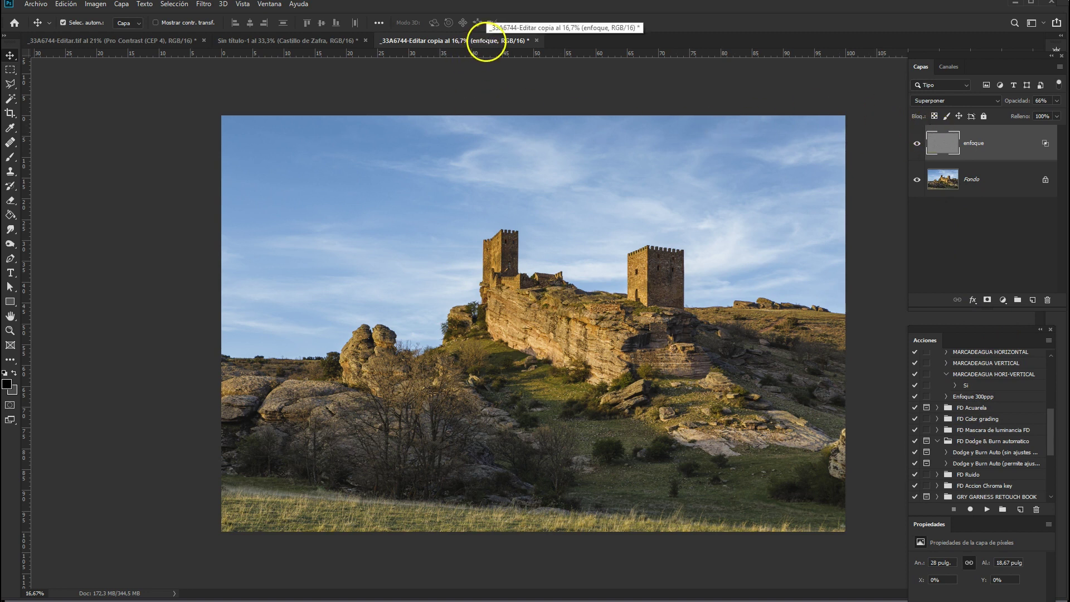
left_click(537, 40)
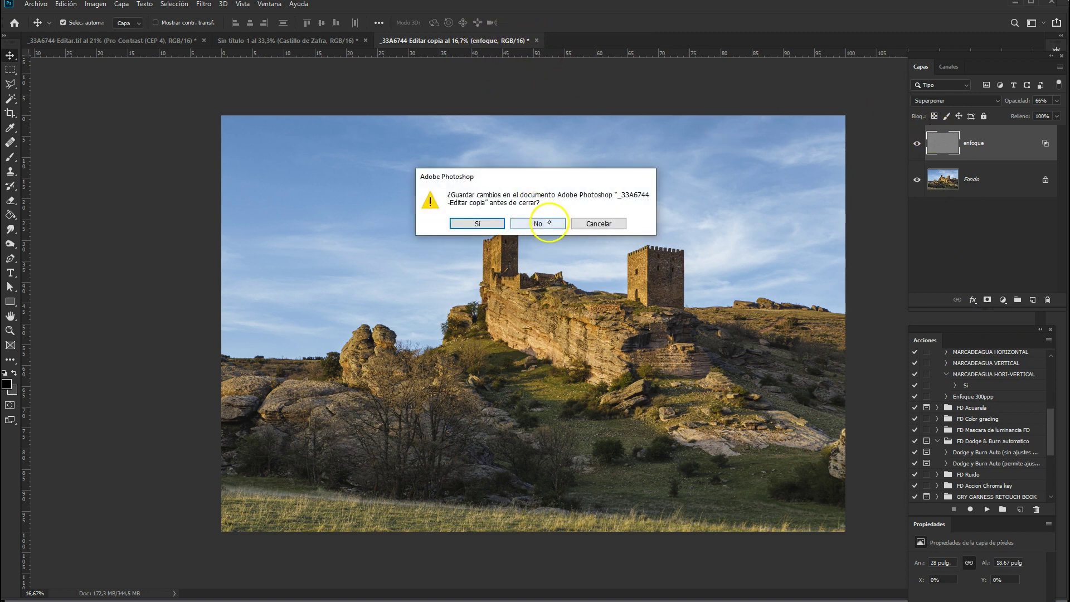
left_click(540, 223)
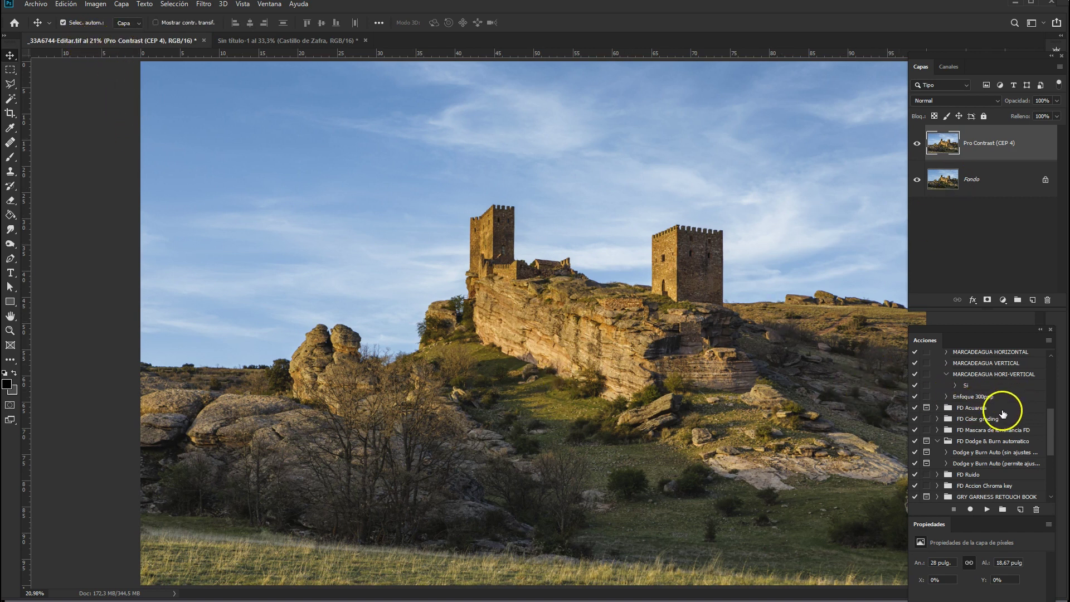
Step: Play the Enfoque 300ppp action on the image and view the result at 100%
left_click(987, 396)
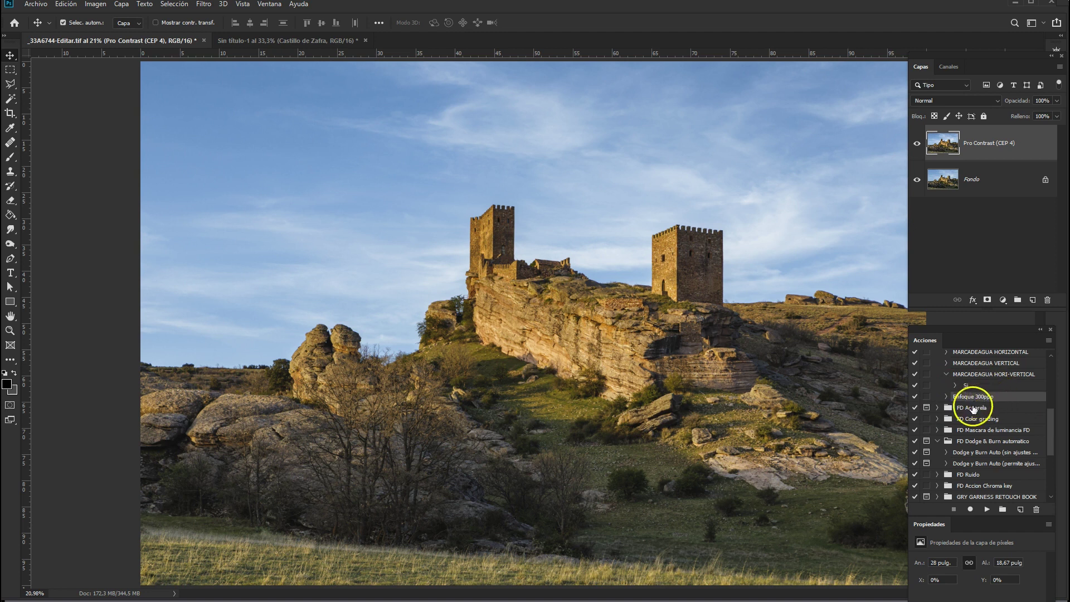
left_click(988, 510)
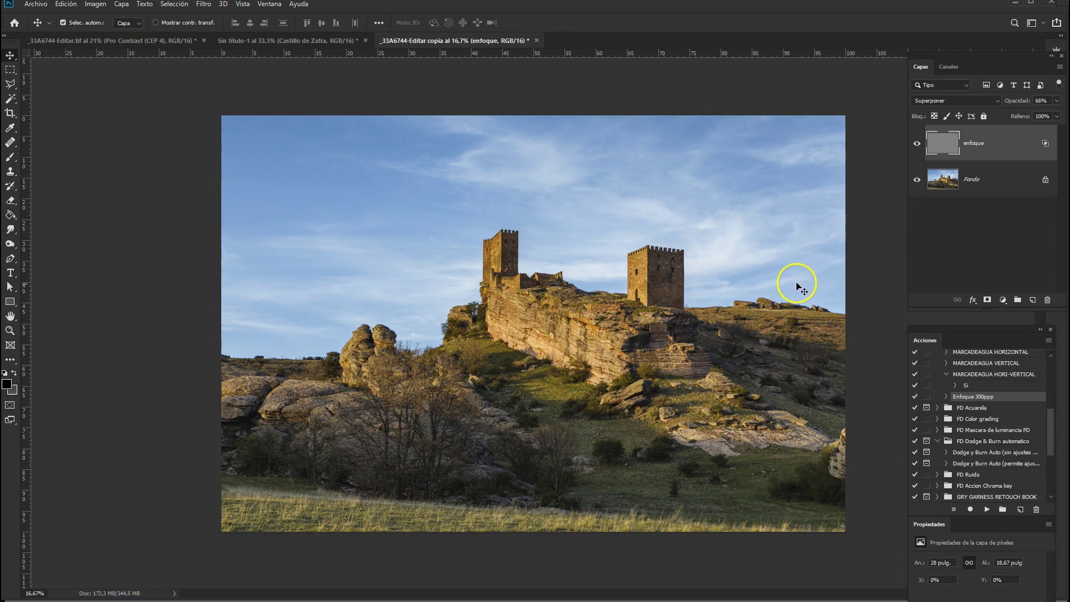
key("ctrl+plus")
key("ctrl+plus")
key("ctrl+plus")
key("ctrl+1")
Step: Compare before and after on the right-hand tower by toggling the enfoque layer, then fit the image to screen
mouse_move(781, 282)
left_mouse_down()
mouse_move(621, 317)
mouse_move(292, 433)
mouse_move(186, 431)
left_mouse_up()
key("ctrl+r")
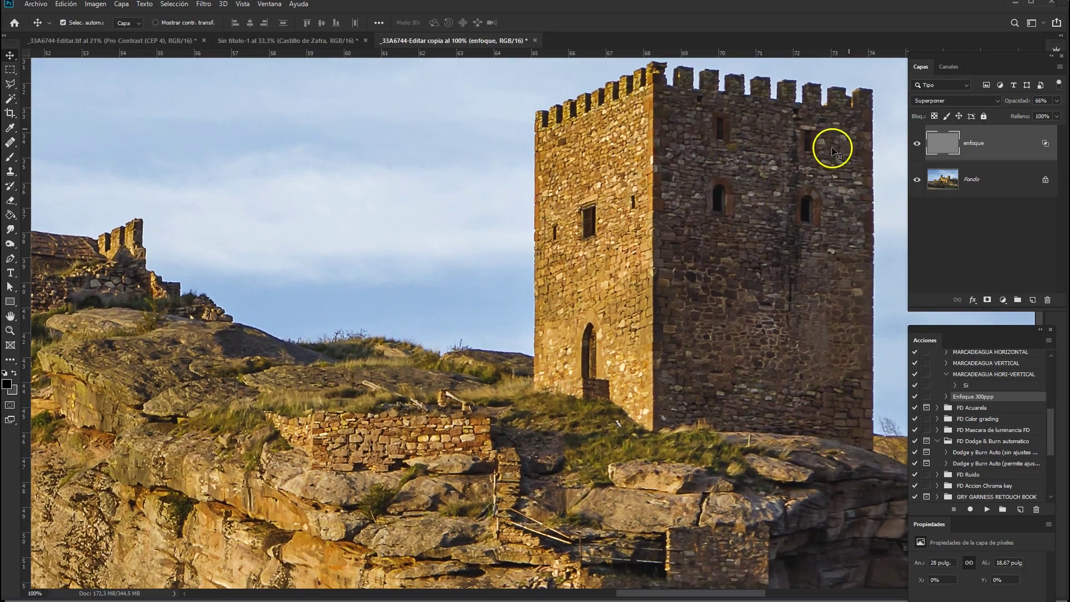
left_click(921, 146)
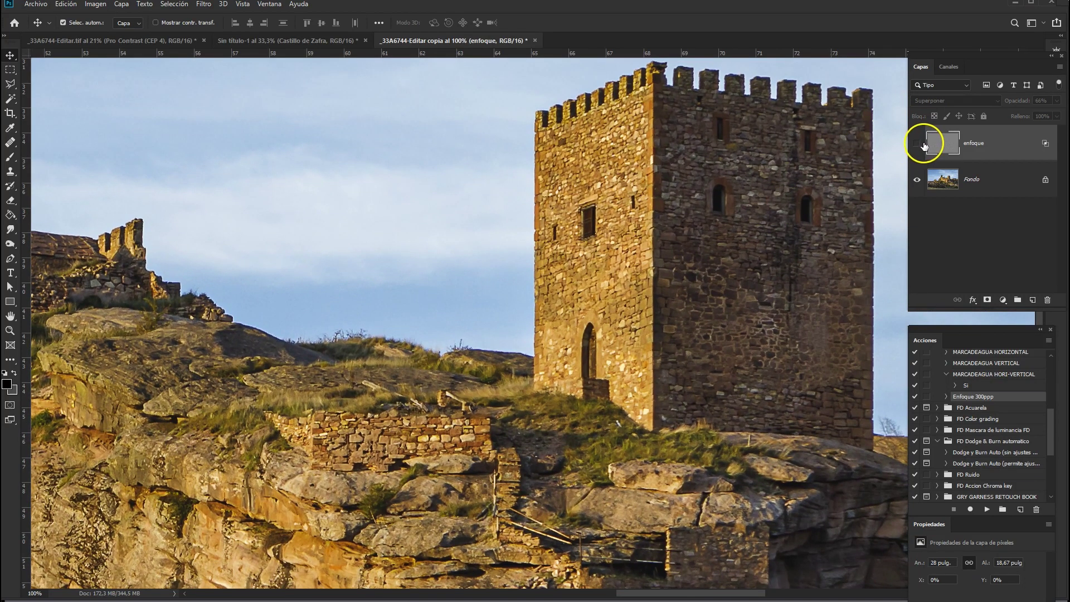
left_click(921, 145)
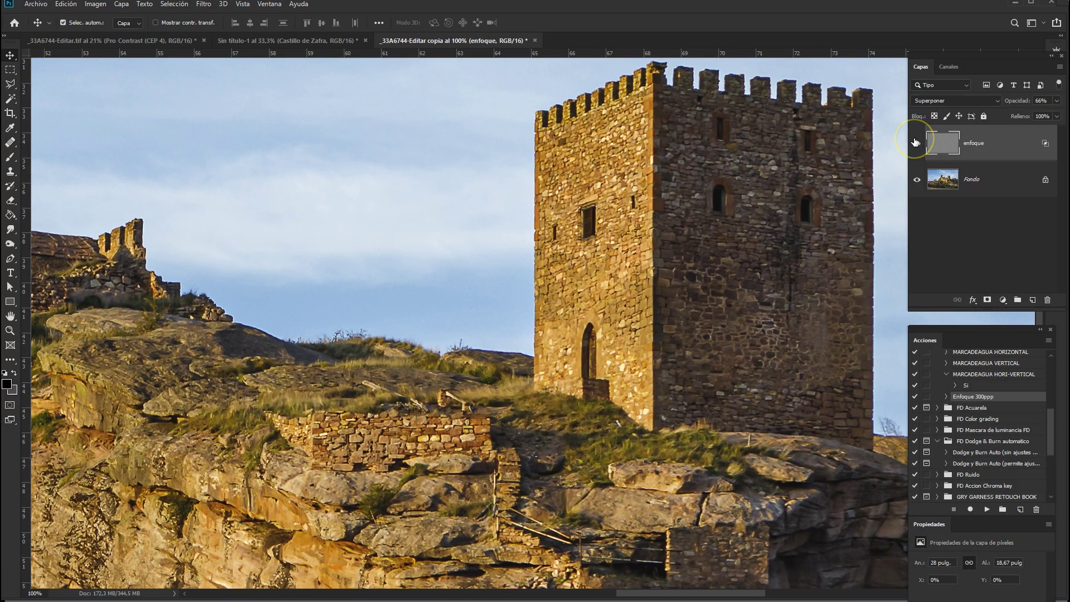
key("ctrl+0")
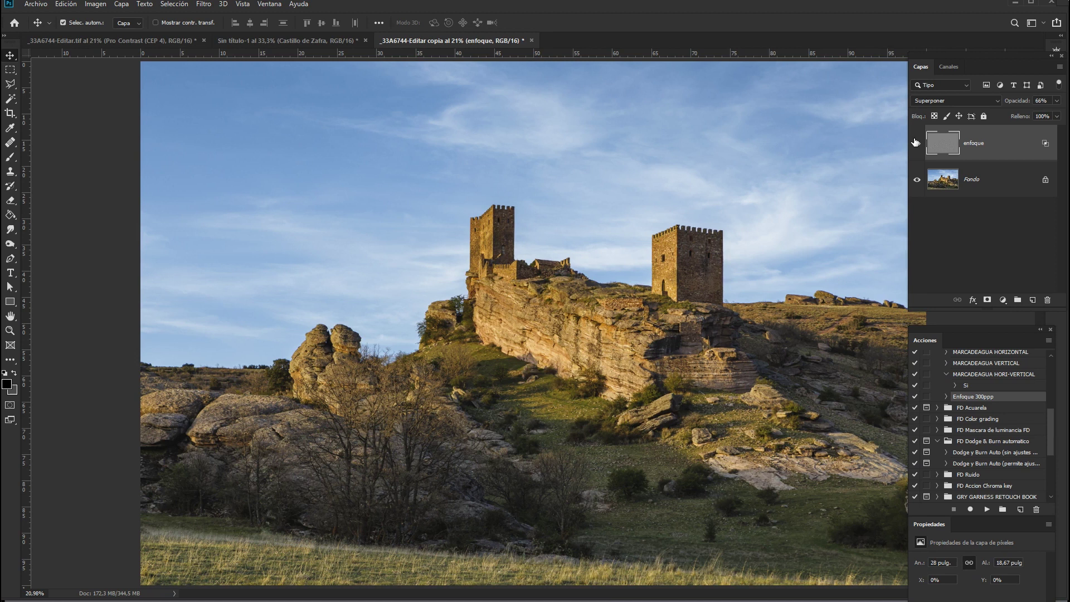